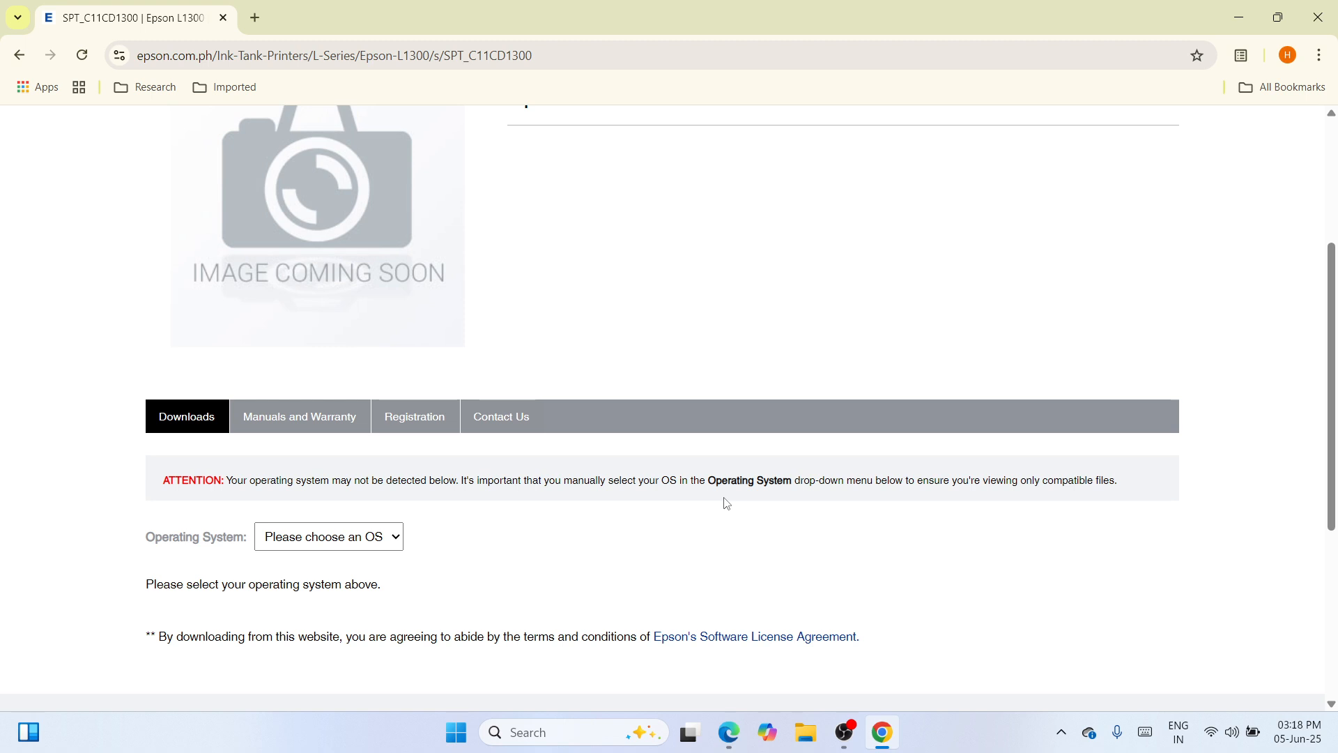
- Choose Windows 11 as the operating system for the Epson L1300 and load its matching downloads
{"action": "left_click", "coordinate": [396, 537]}
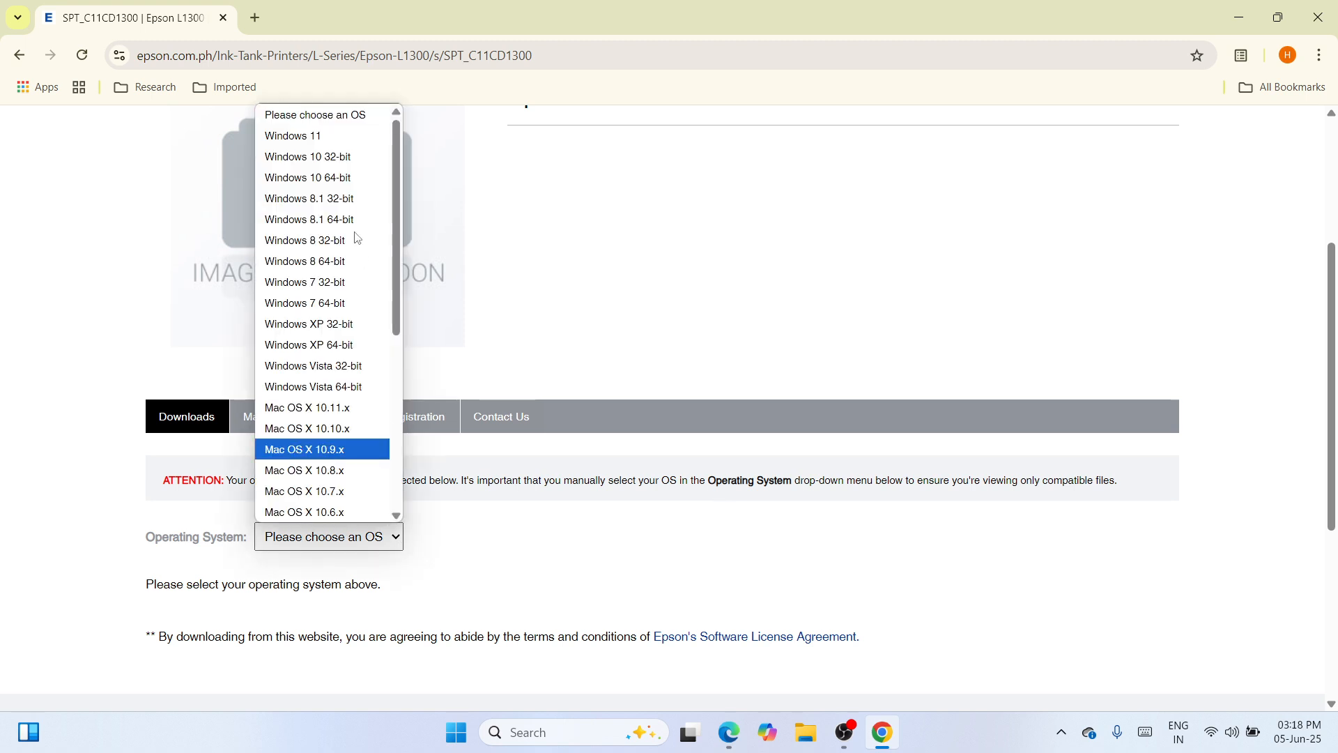
{"action": "left_click", "coordinate": [334, 136]}
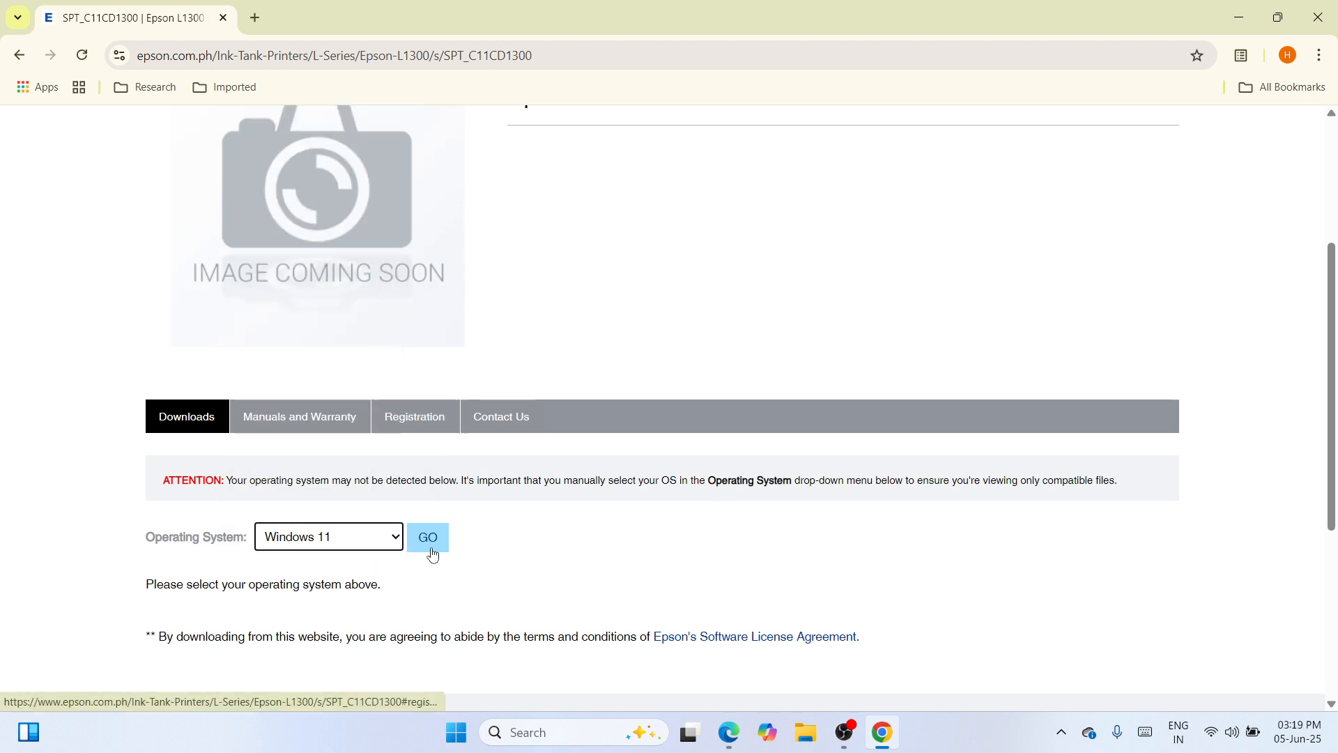
{"action": "left_click", "coordinate": [431, 552]}
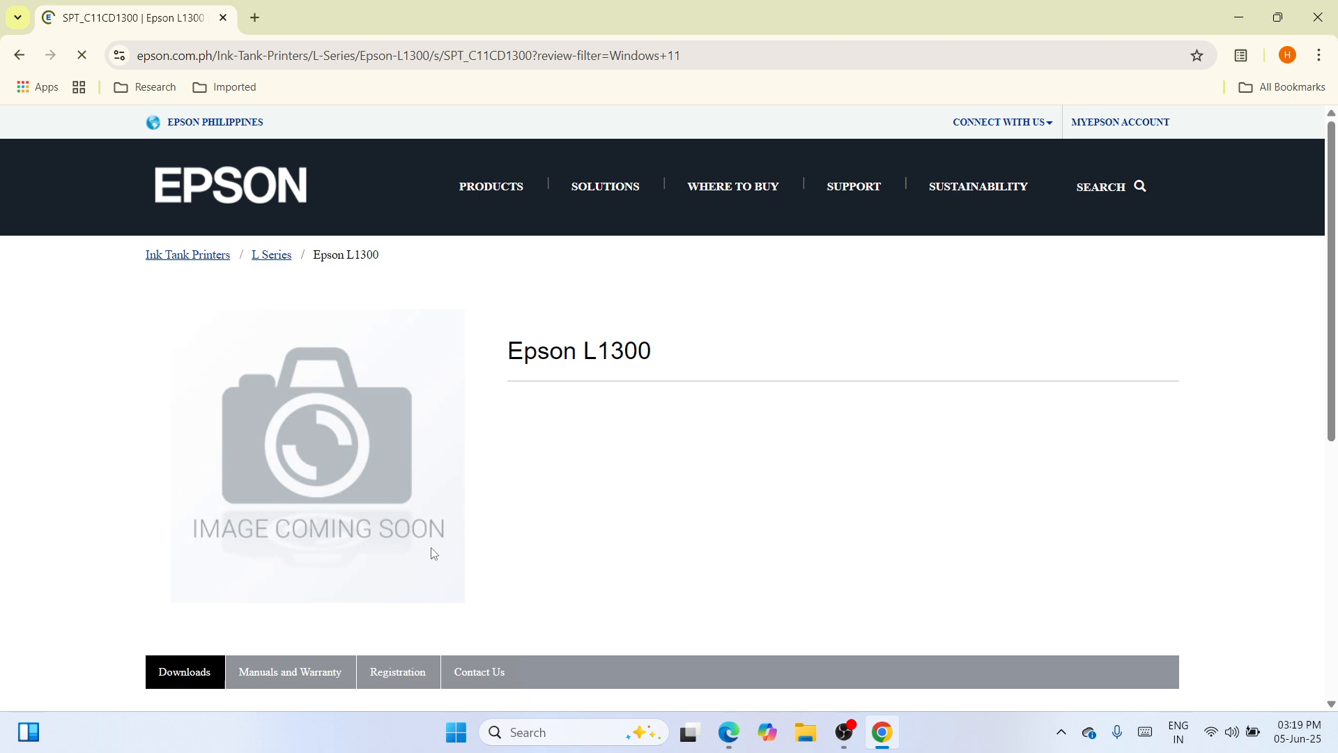
{"action": "left_click_drag", "start_coordinate": [1332, 365], "coordinate": [1332, 545]}
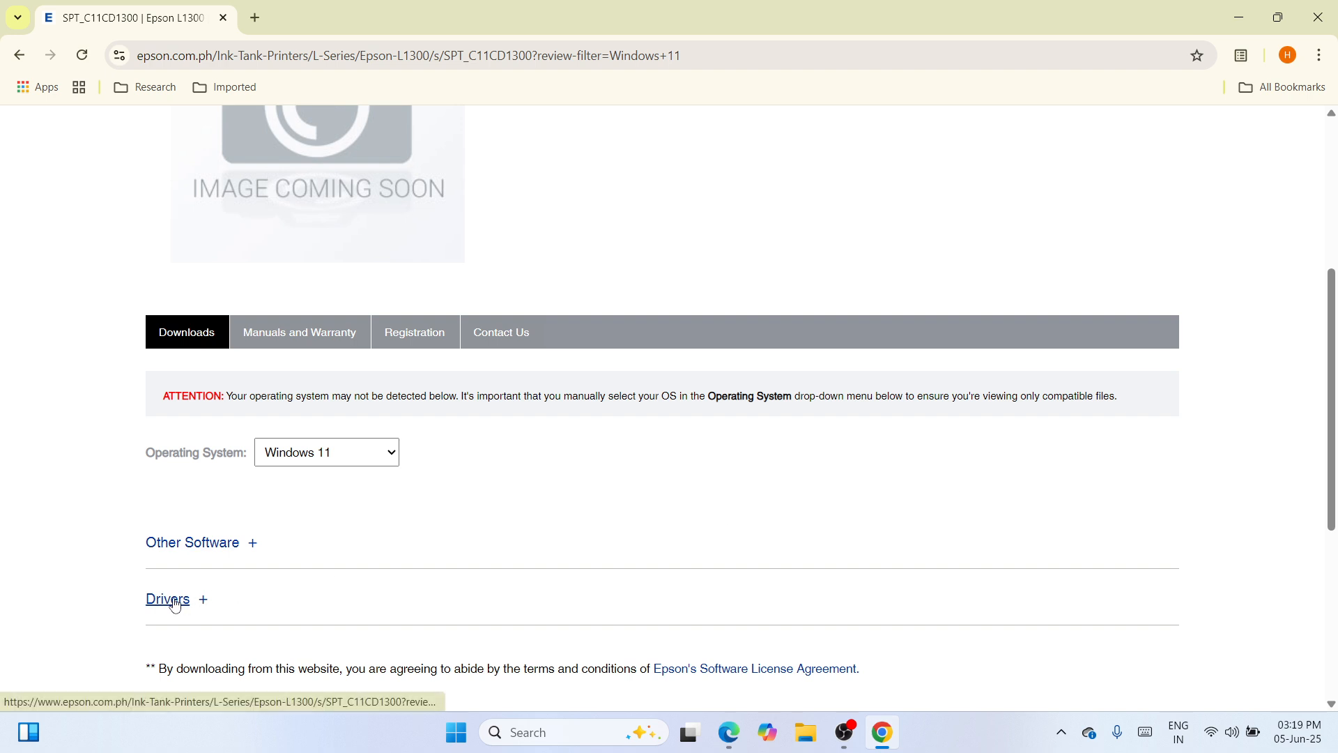
- Expand the Drivers section and request the download of Printer Driver for Win 64-bit
{"action": "left_click", "coordinate": [635, 573]}
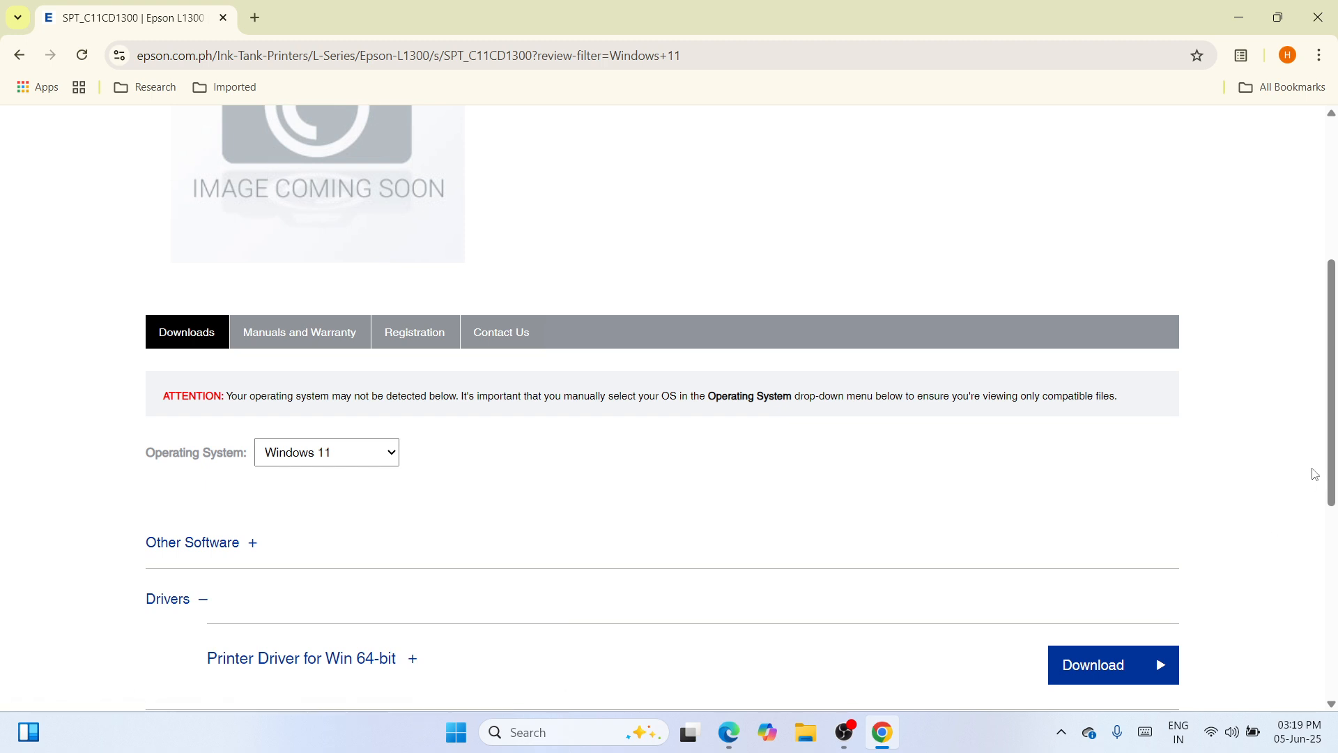
{"action": "scroll", "coordinate": [1335, 460], "scroll_direction": "down", "scroll_amount": 3}
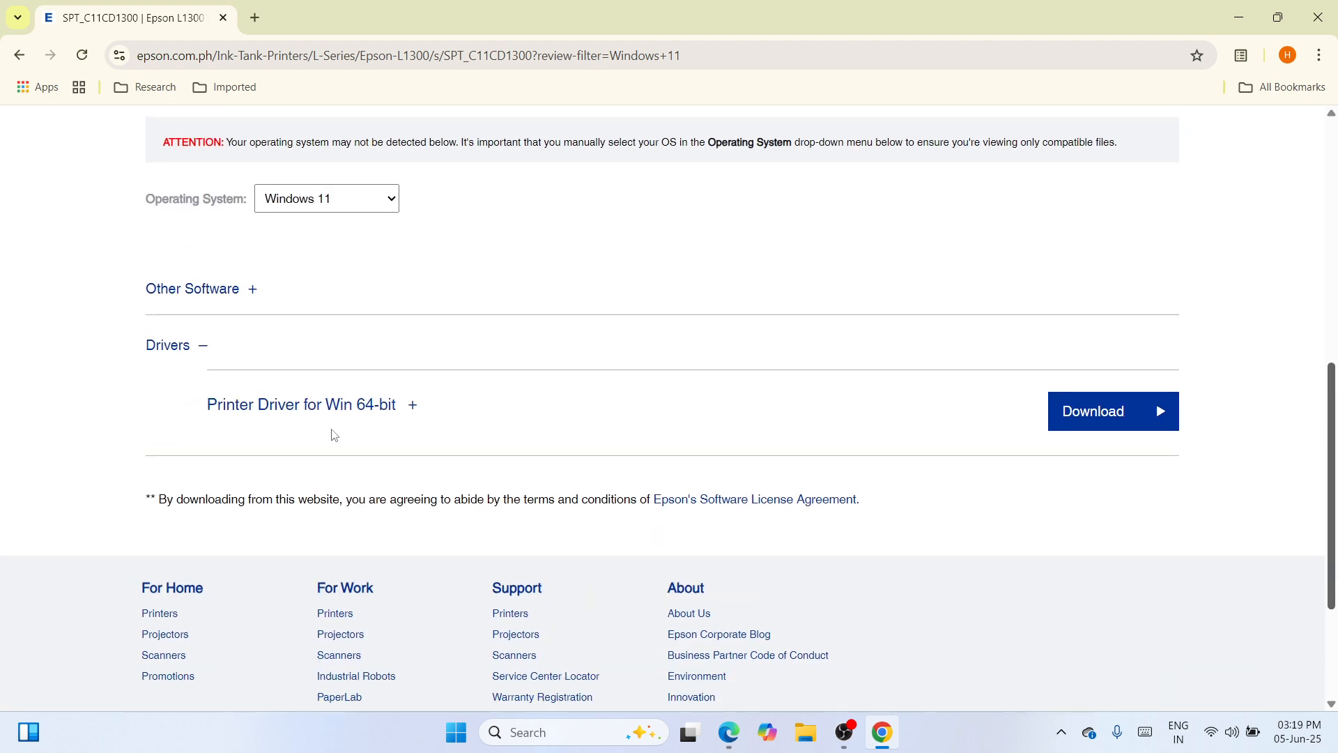
{"action": "left_click", "coordinate": [1115, 412]}
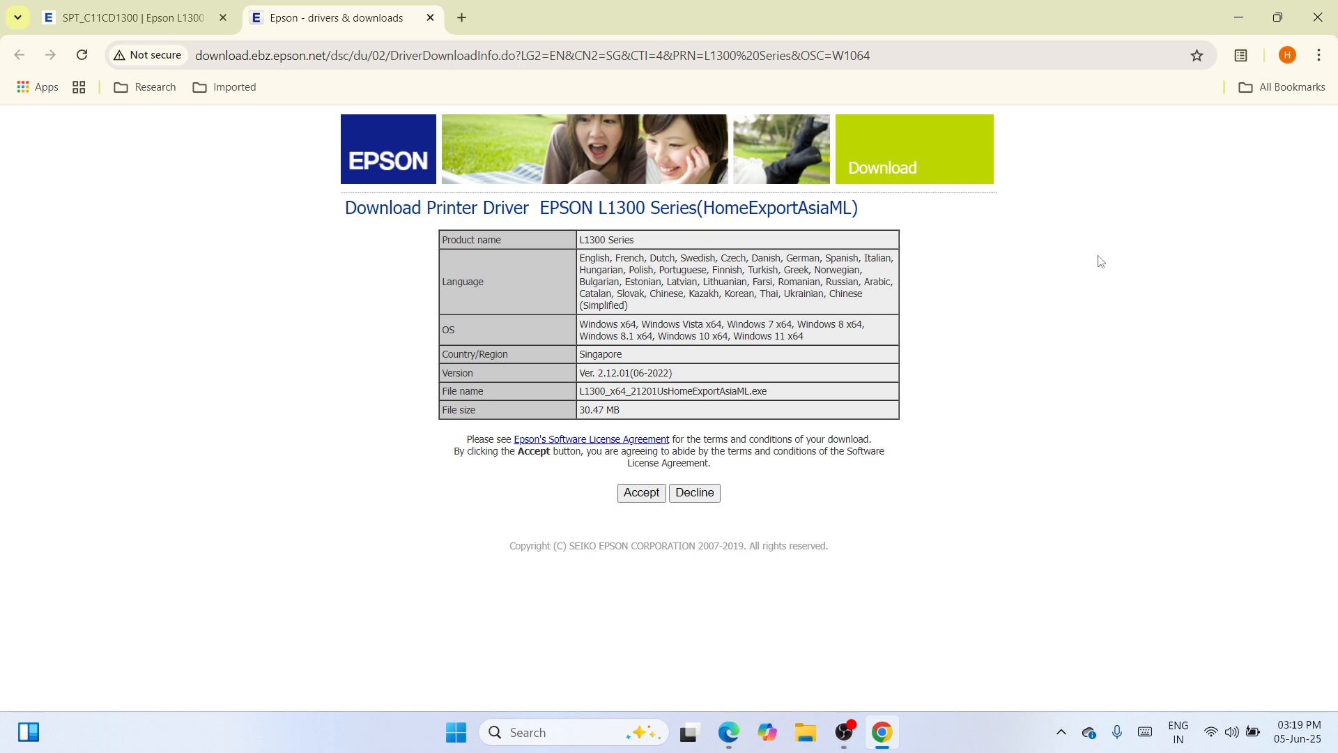
- Show the downloaded L1300_x64_21201UsHomeExportAsiaML.exe in its folder from the browser's download history
{"action": "left_click", "coordinate": [1318, 57]}
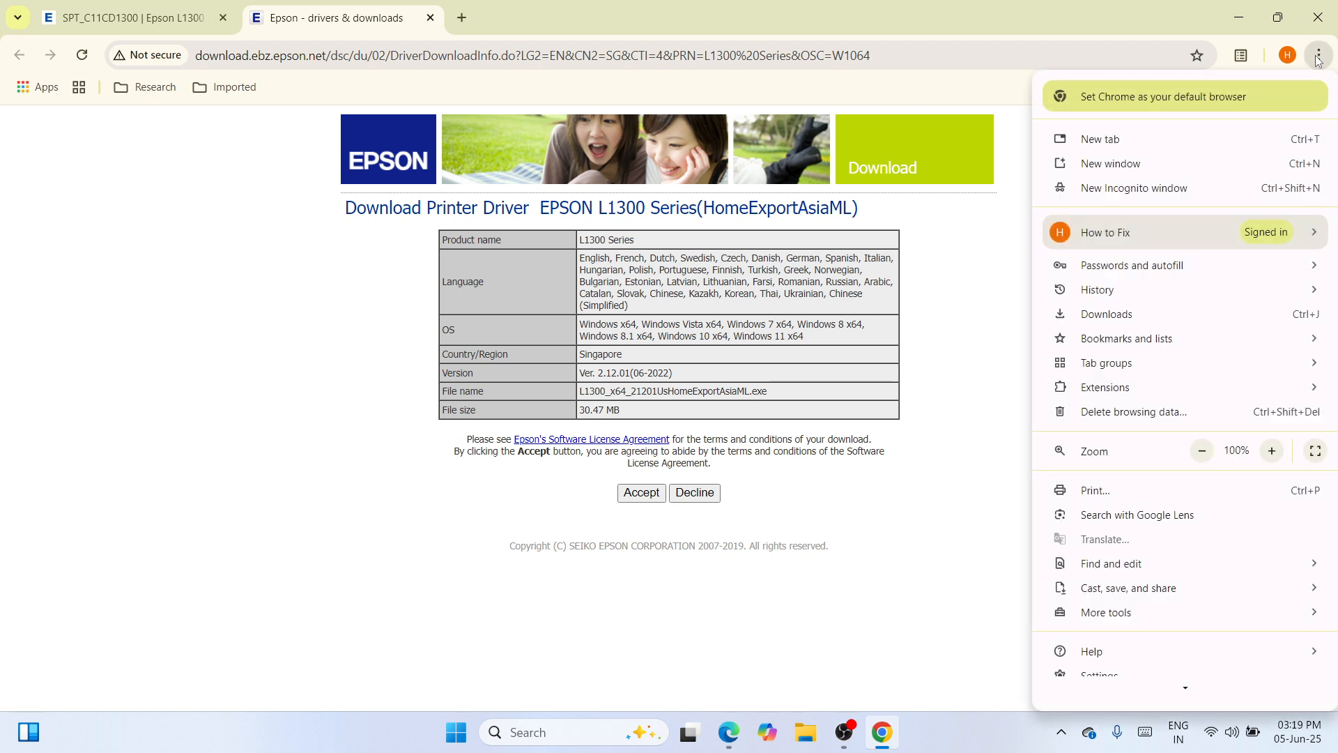
{"action": "left_click", "coordinate": [1135, 321]}
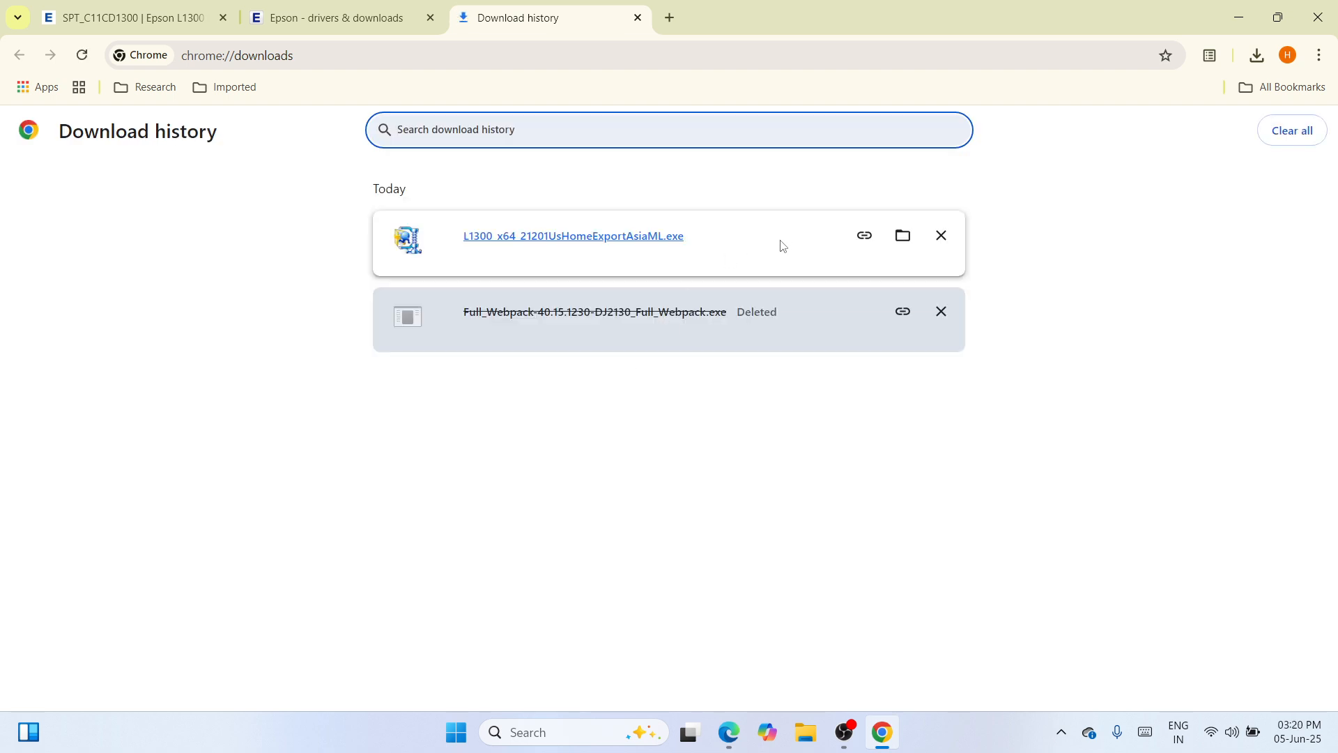
{"action": "left_click", "coordinate": [901, 237]}
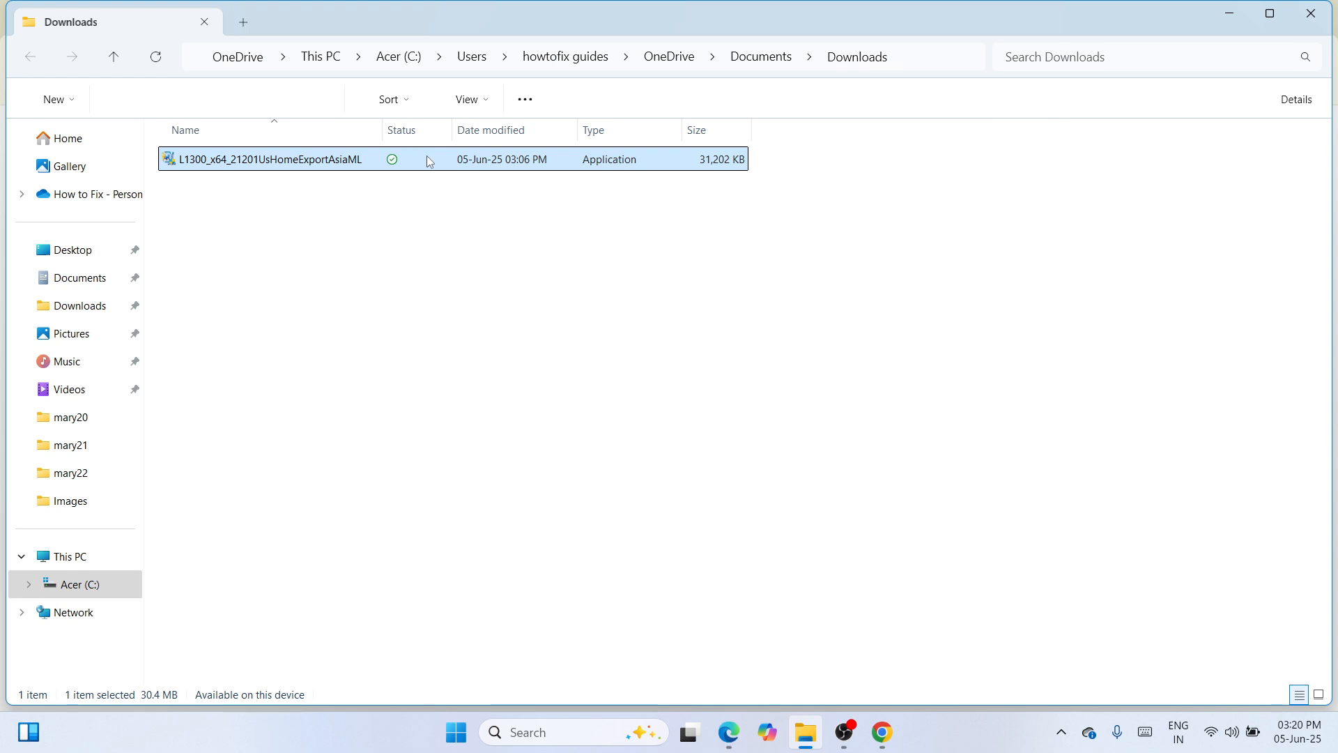
- Move the L1300_x64_21201UsHomeExportAsiaML installer from Downloads to an open spot on the desktop, closing the folder and browser windows
{"action": "right_click", "coordinate": [428, 157]}
{"action": "left_click", "coordinate": [447, 180]}
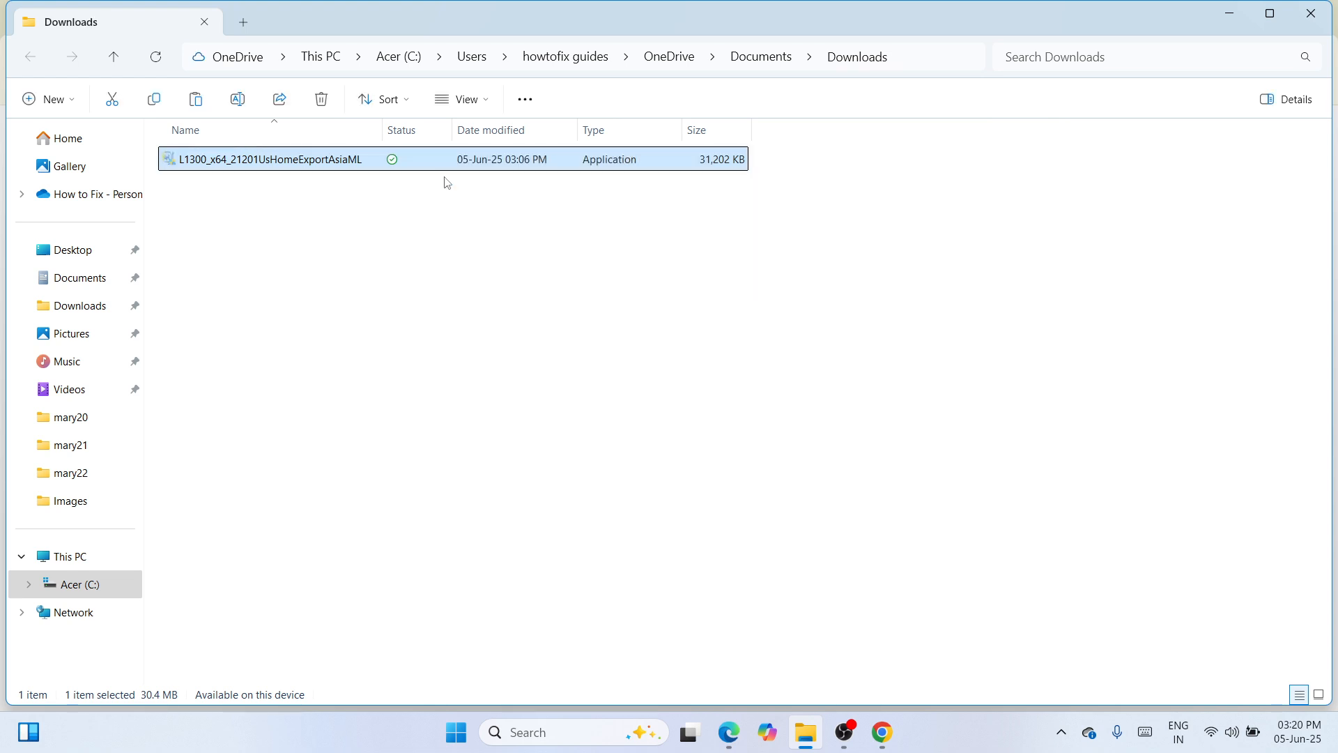
{"action": "left_click", "coordinate": [1309, 18]}
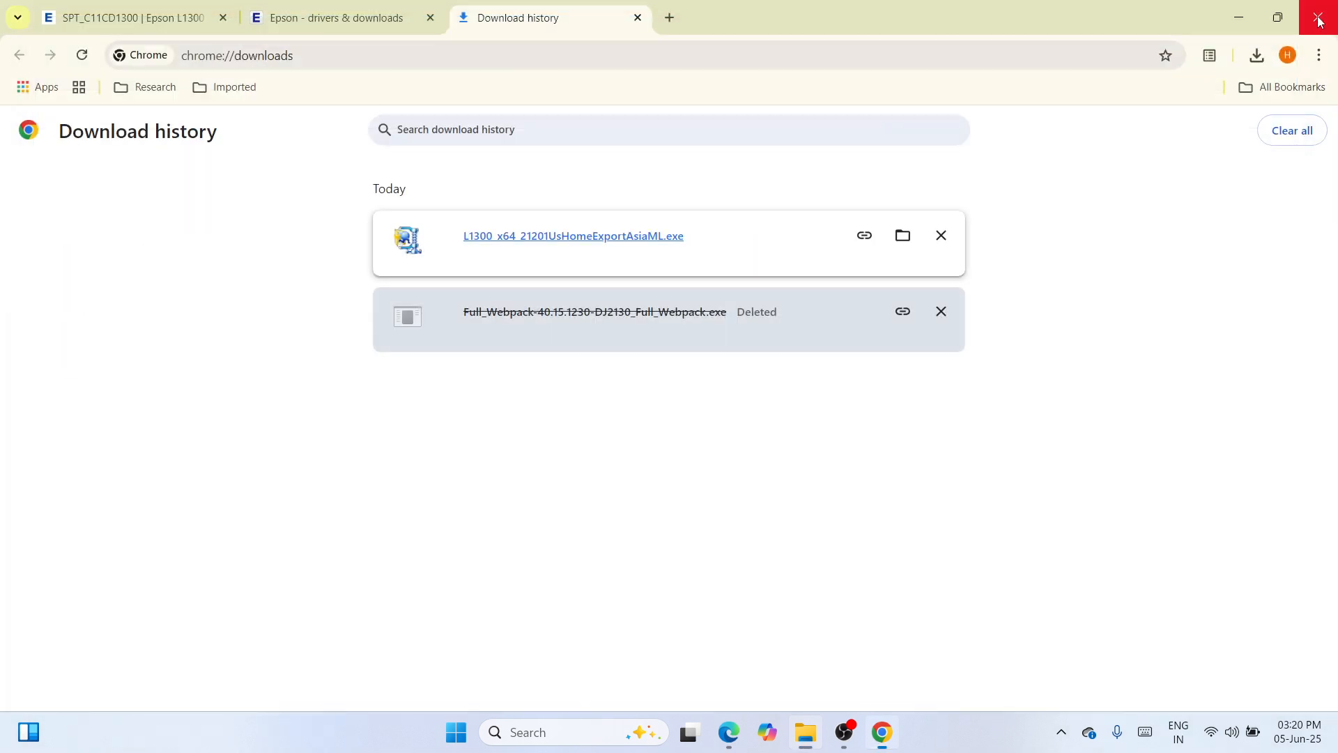
{"action": "left_click", "coordinate": [1319, 22]}
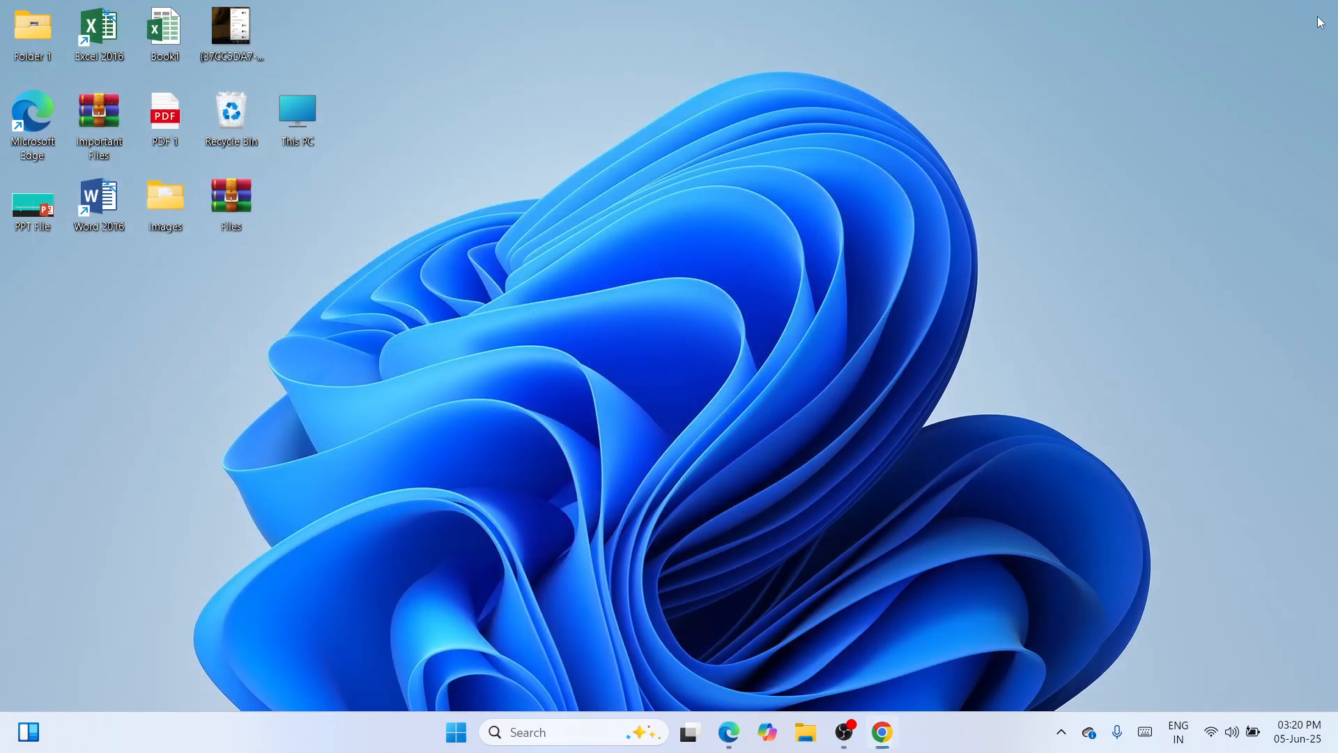
{"action": "right_click", "coordinate": [597, 301]}
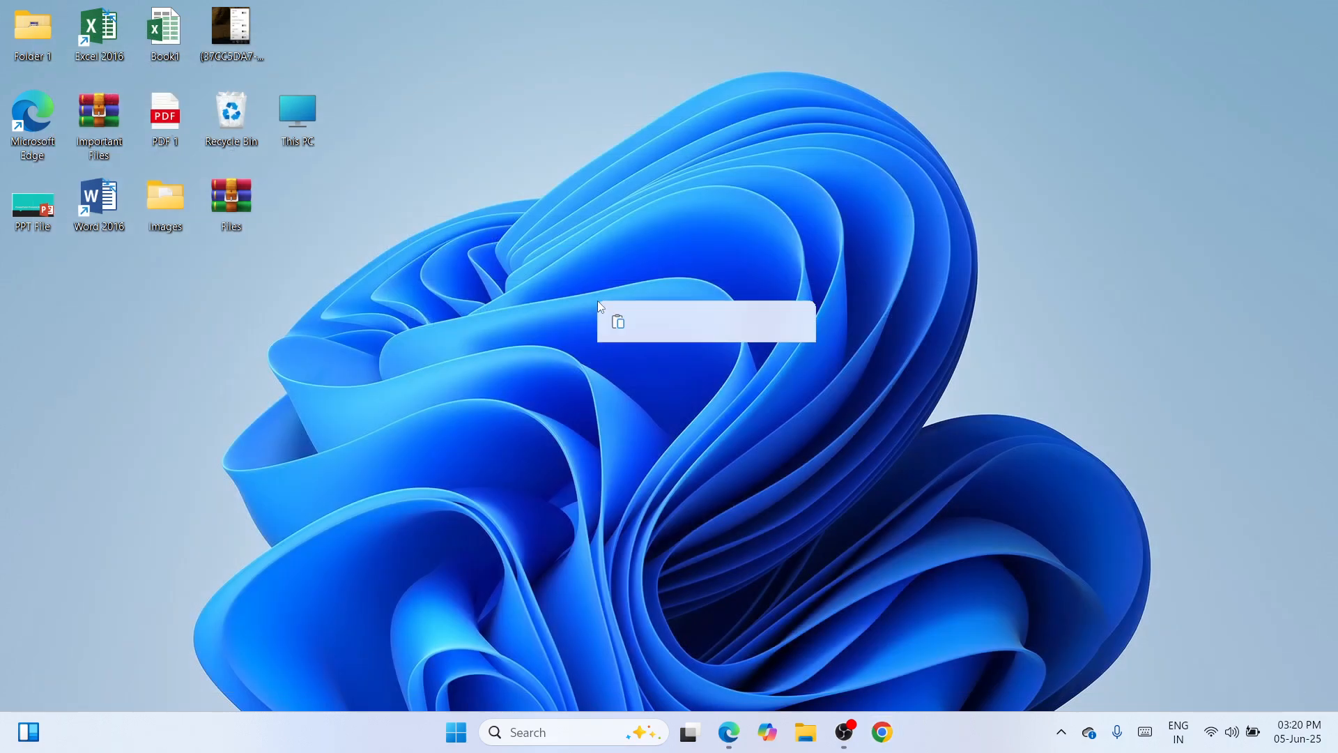
{"action": "left_click", "coordinate": [619, 324]}
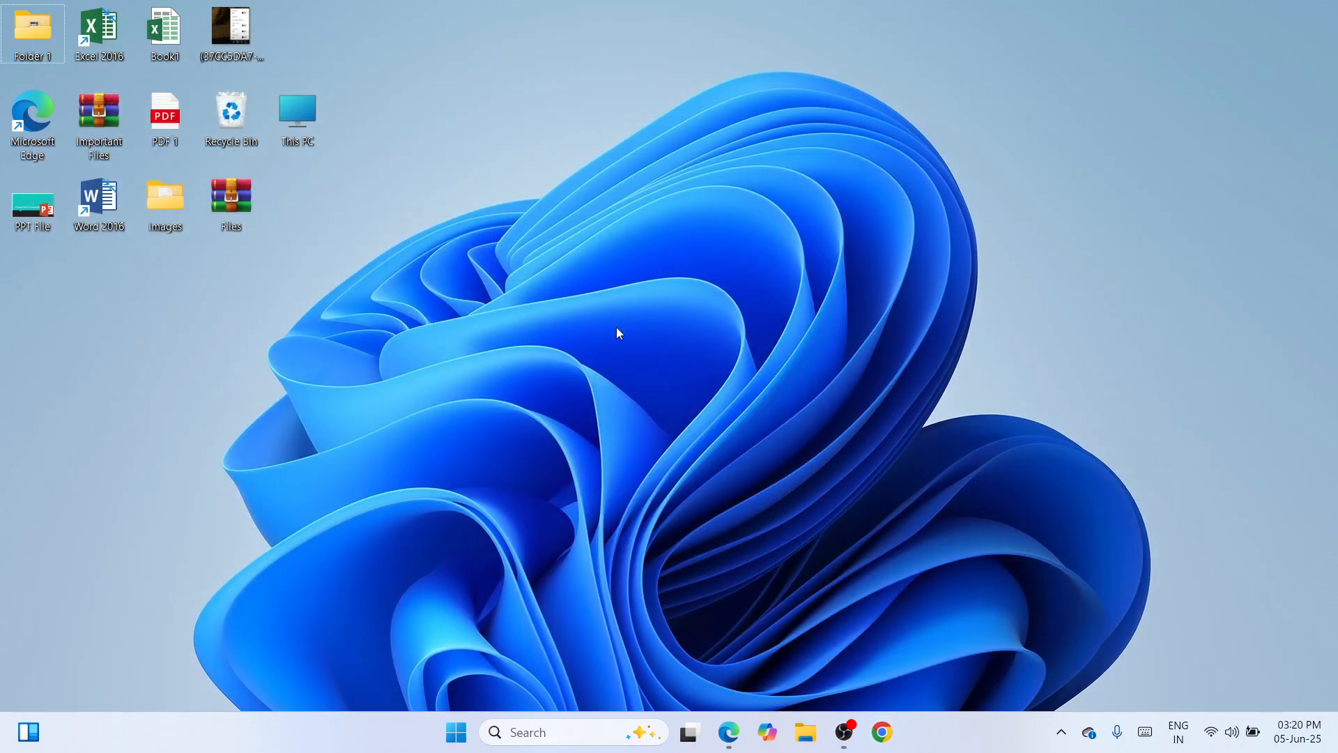
{"action": "left_click_drag", "start_coordinate": [34, 284], "coordinate": [564, 201]}
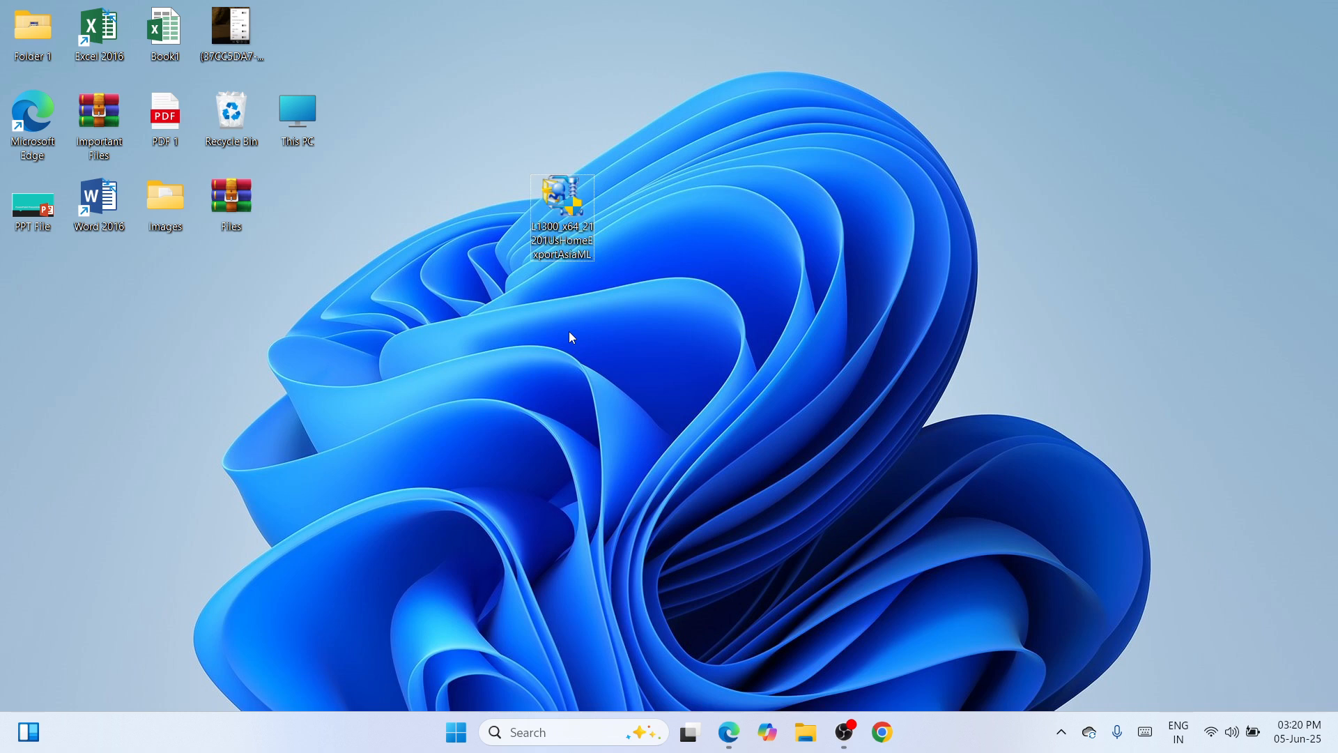
- Extract the installer with WinRAR into a folder named L1300_x64_21201UsHomeExportAsiaML and place that folder beside the installer on the desktop
{"action": "right_click", "coordinate": [559, 195]}
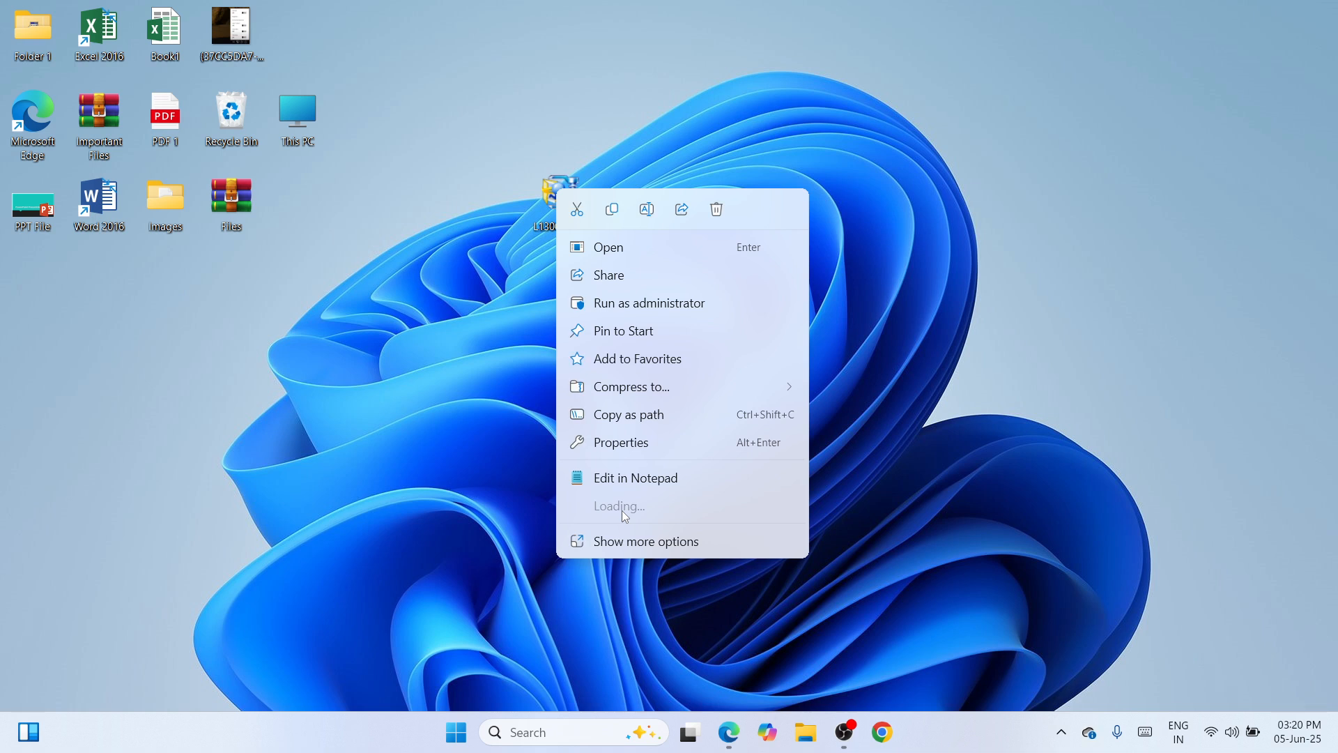
{"action": "mouse_move", "coordinate": [623, 512]}
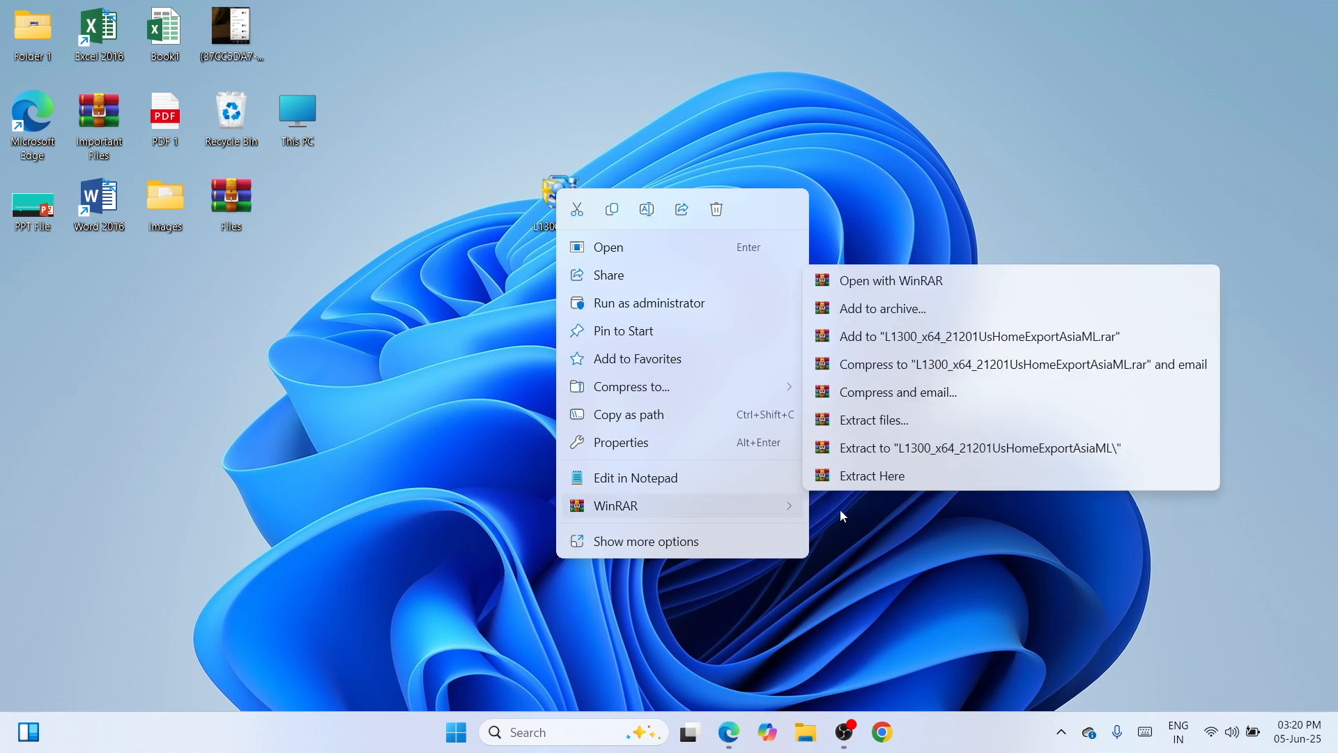
{"action": "left_click", "coordinate": [944, 449]}
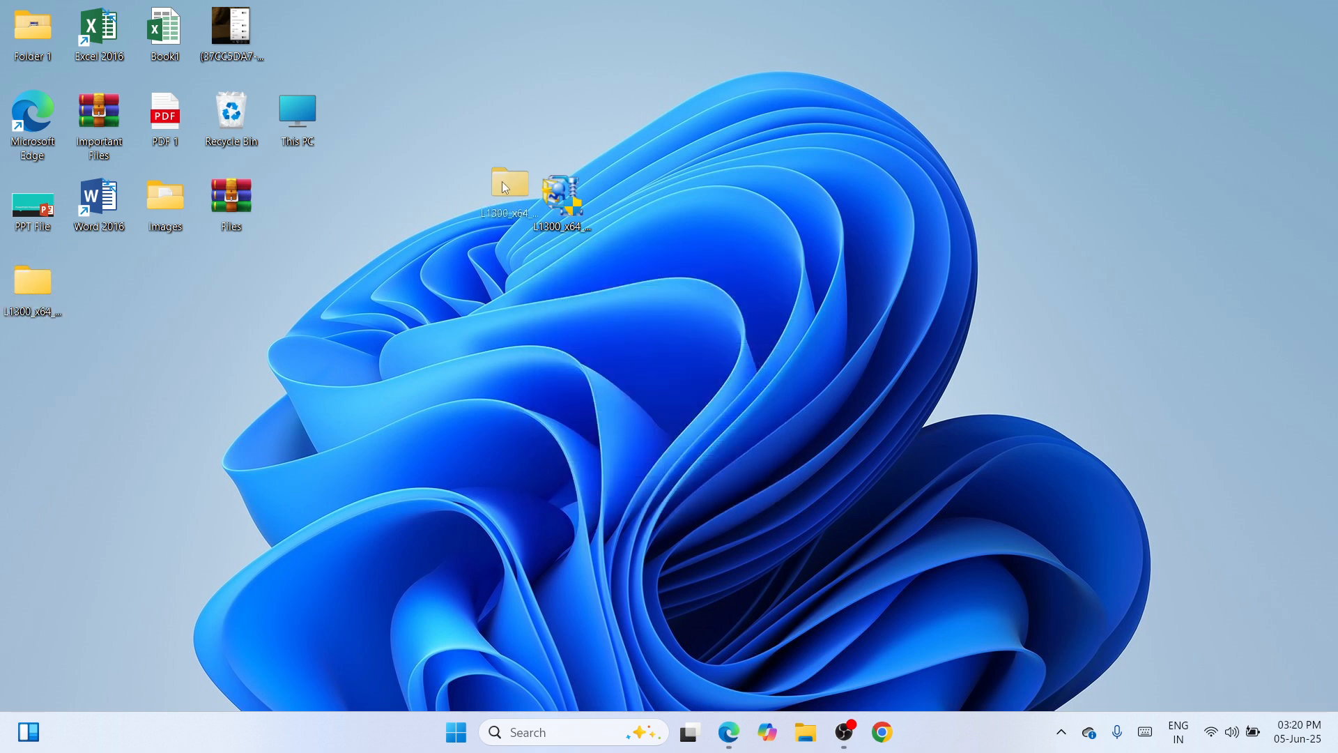
{"action": "left_click_drag", "start_coordinate": [506, 187], "coordinate": [474, 187]}
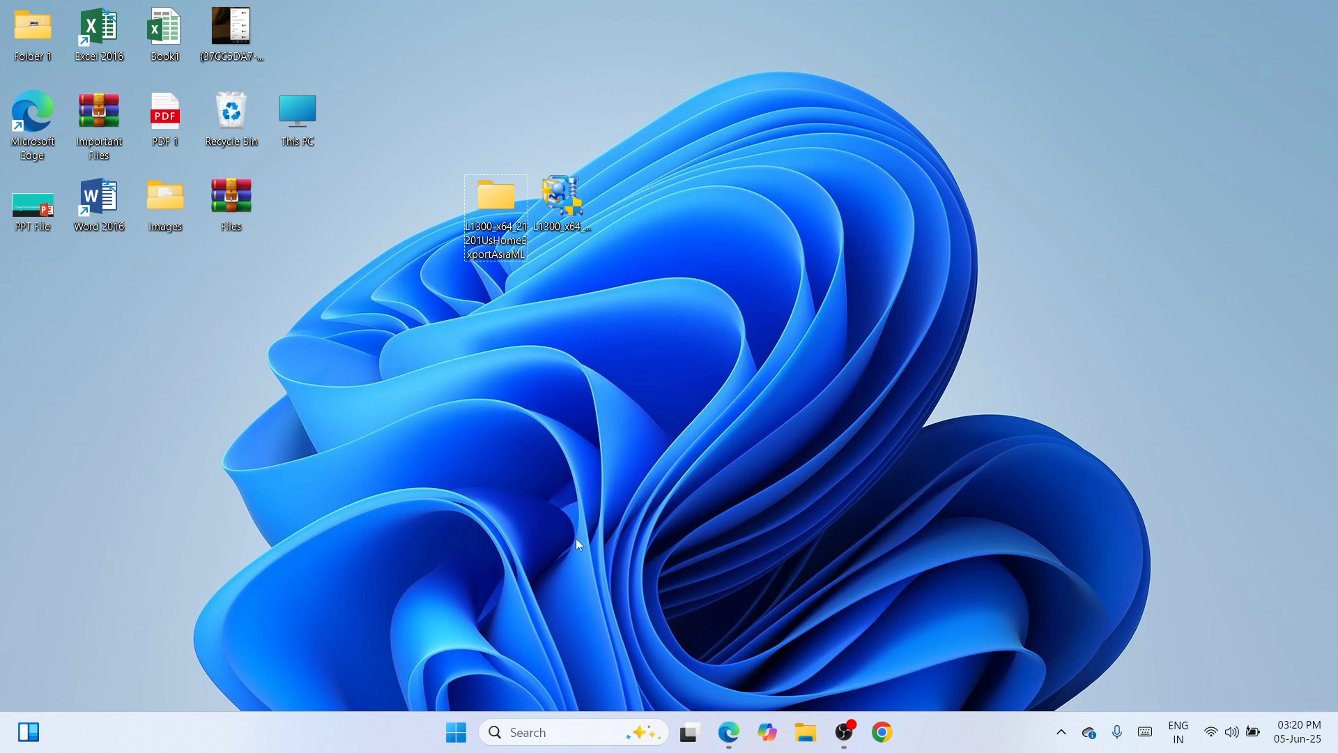
- Open the Printers & scanners page of the Bluetooth & devices settings in Windows Settings
{"action": "right_click", "coordinate": [462, 732]}
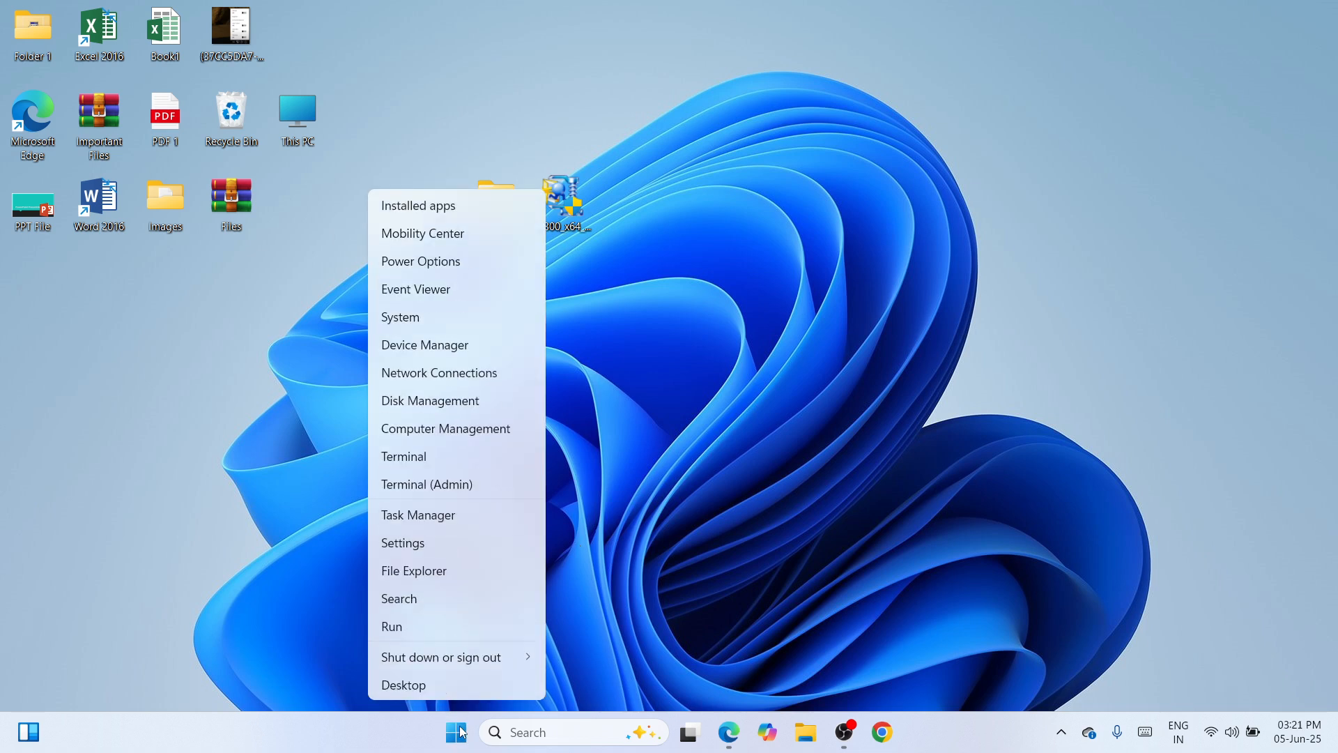
{"action": "left_click", "coordinate": [439, 551]}
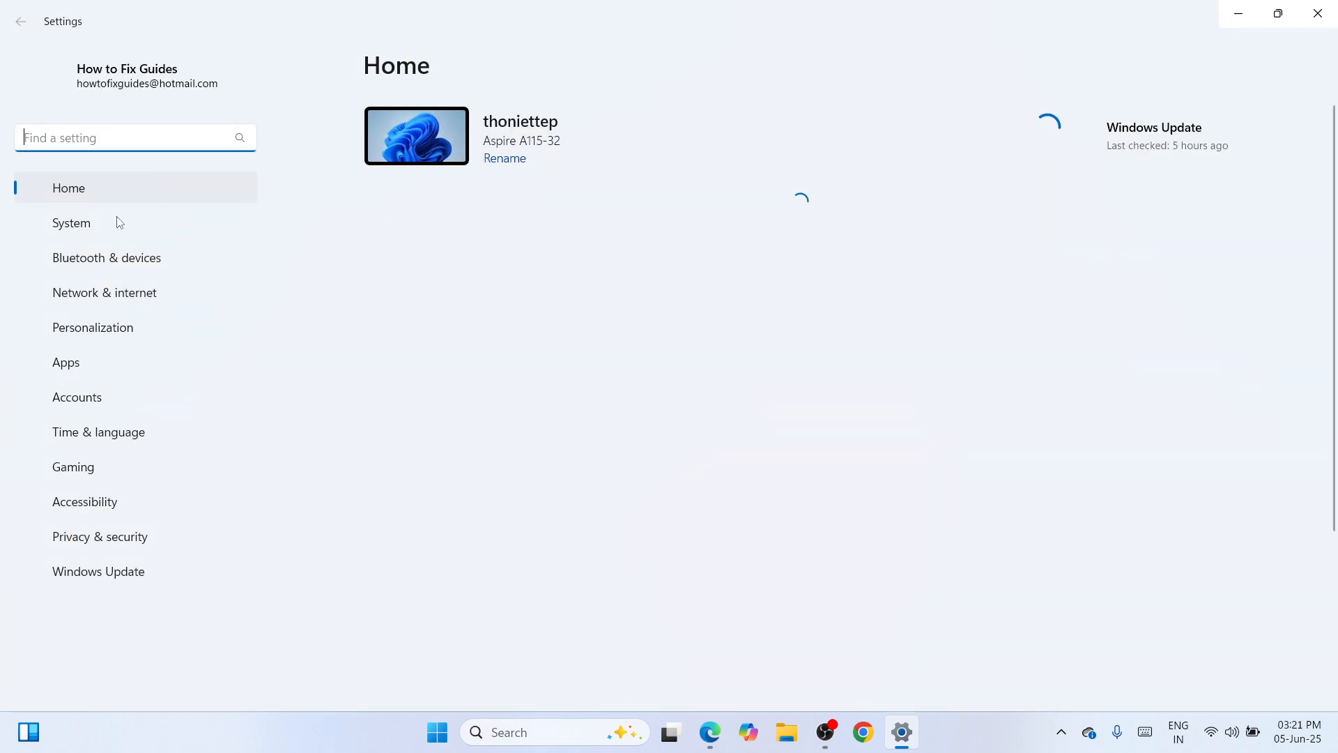
{"action": "left_click", "coordinate": [93, 263]}
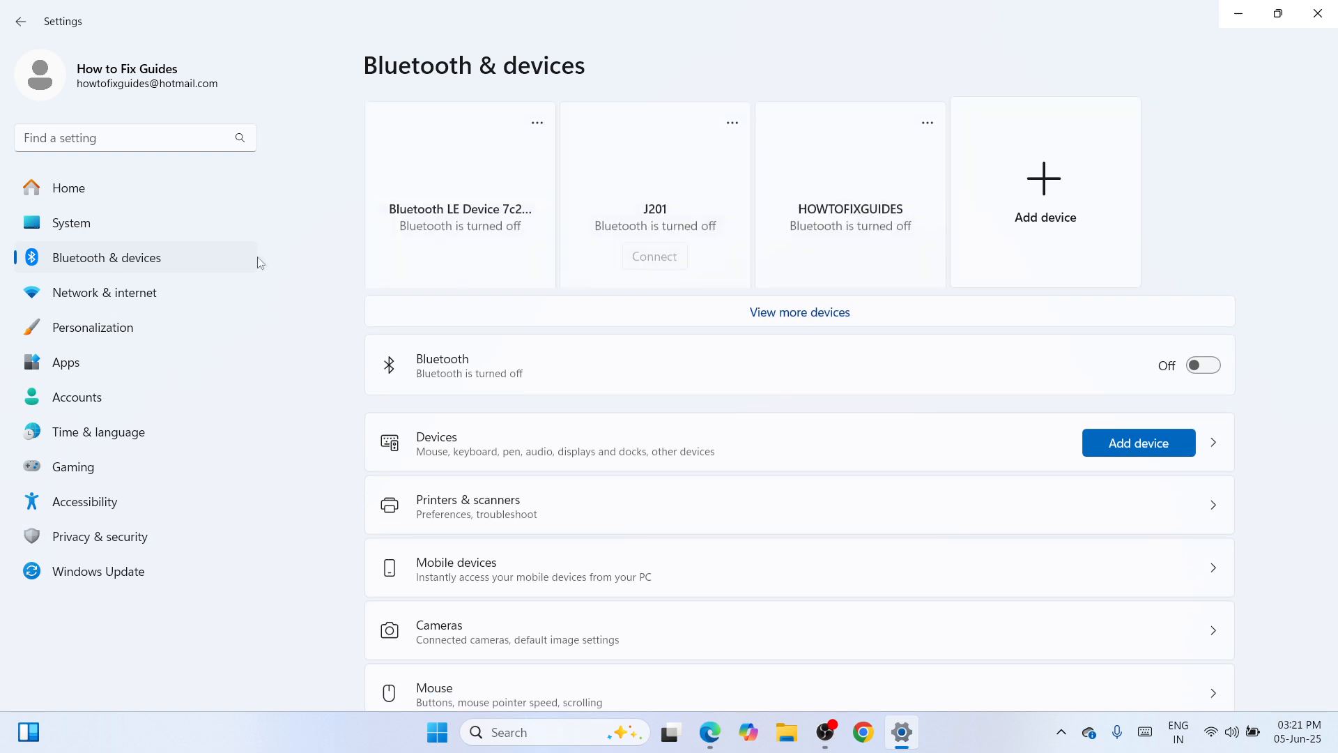
{"action": "left_click", "coordinate": [648, 495]}
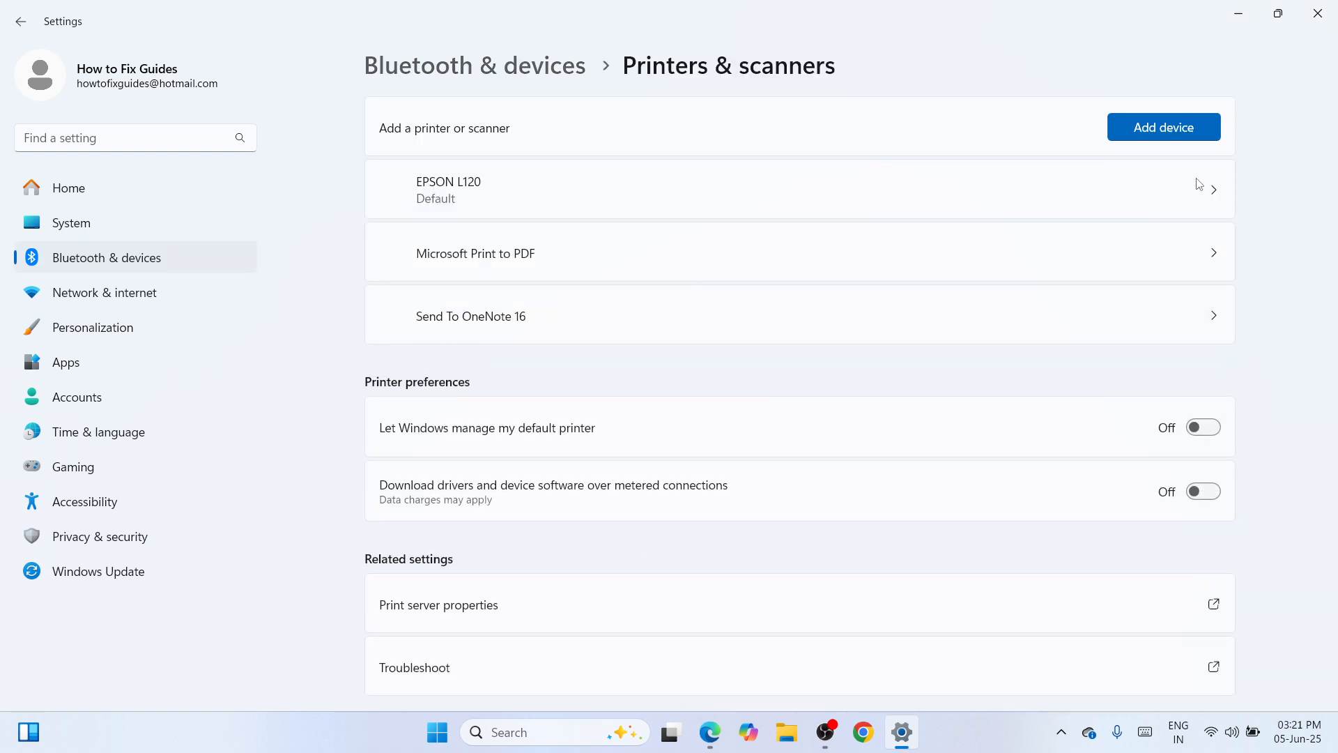
- Start adding a printer manually as a local or network printer with manual settings
{"action": "left_click", "coordinate": [1176, 124]}
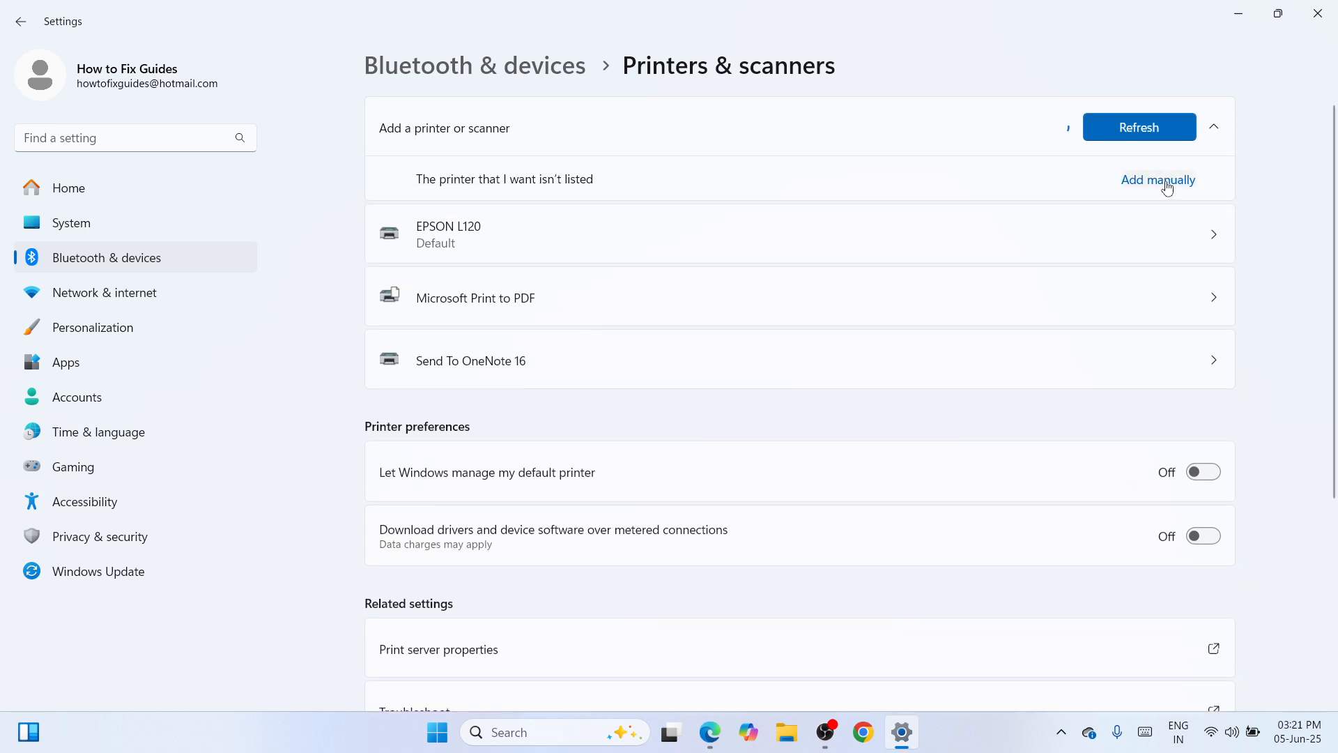
{"action": "left_click", "coordinate": [1167, 186]}
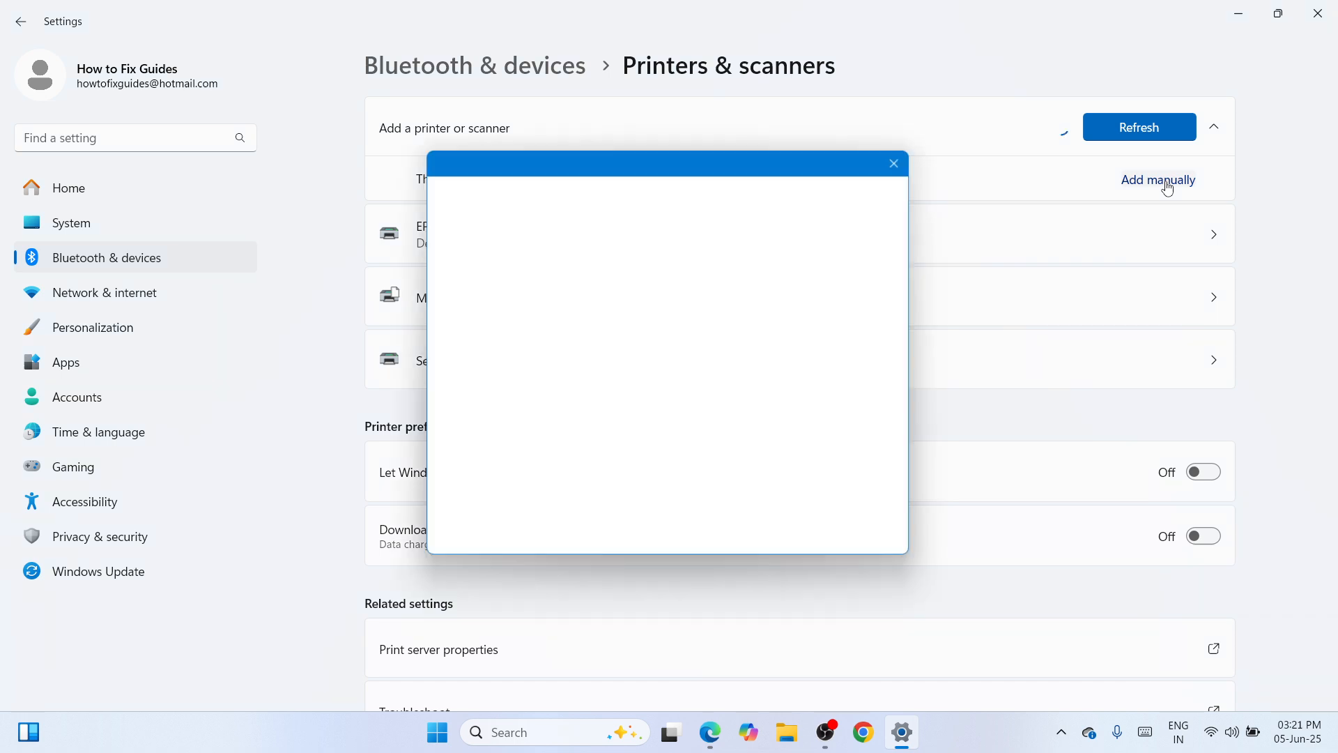
{"action": "left_click", "coordinate": [633, 466]}
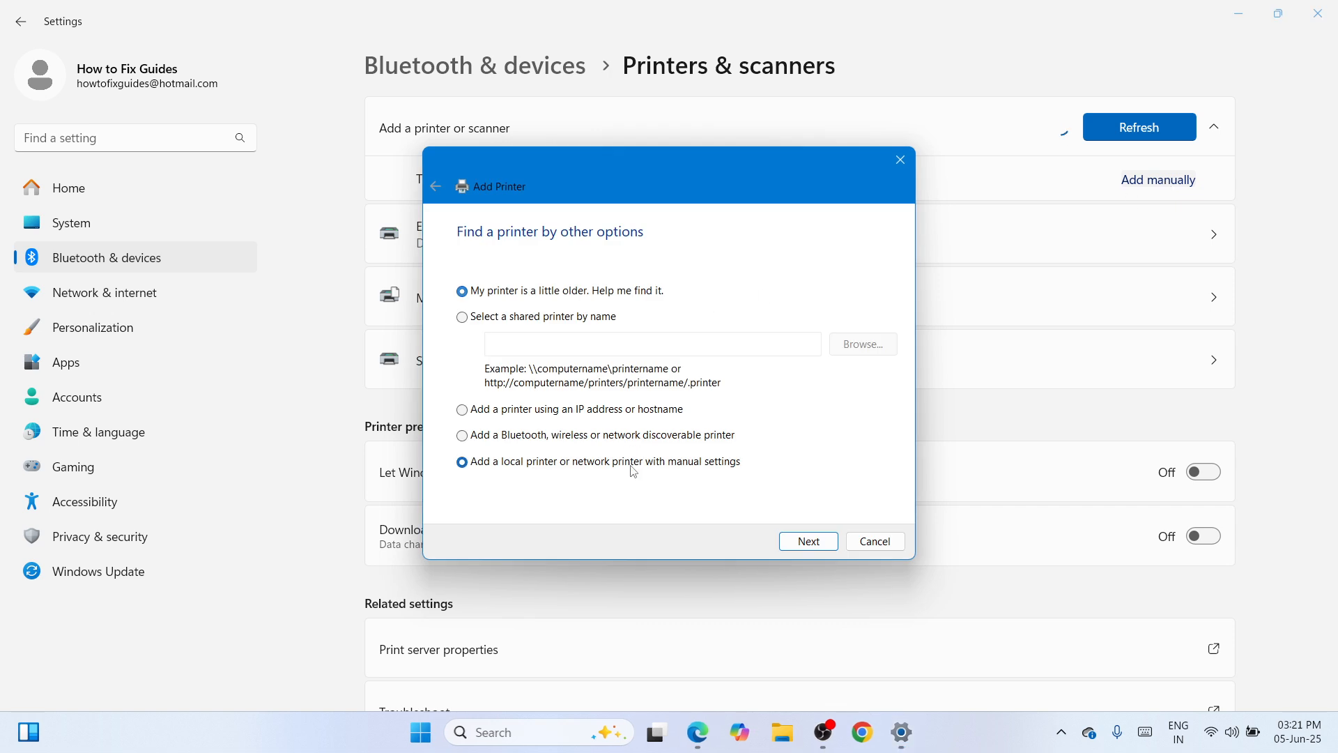
{"action": "left_click", "coordinate": [809, 542]}
- Use the existing port USB001 (Virtual printer port for USB) for the new printer
{"action": "left_click", "coordinate": [890, 302]}
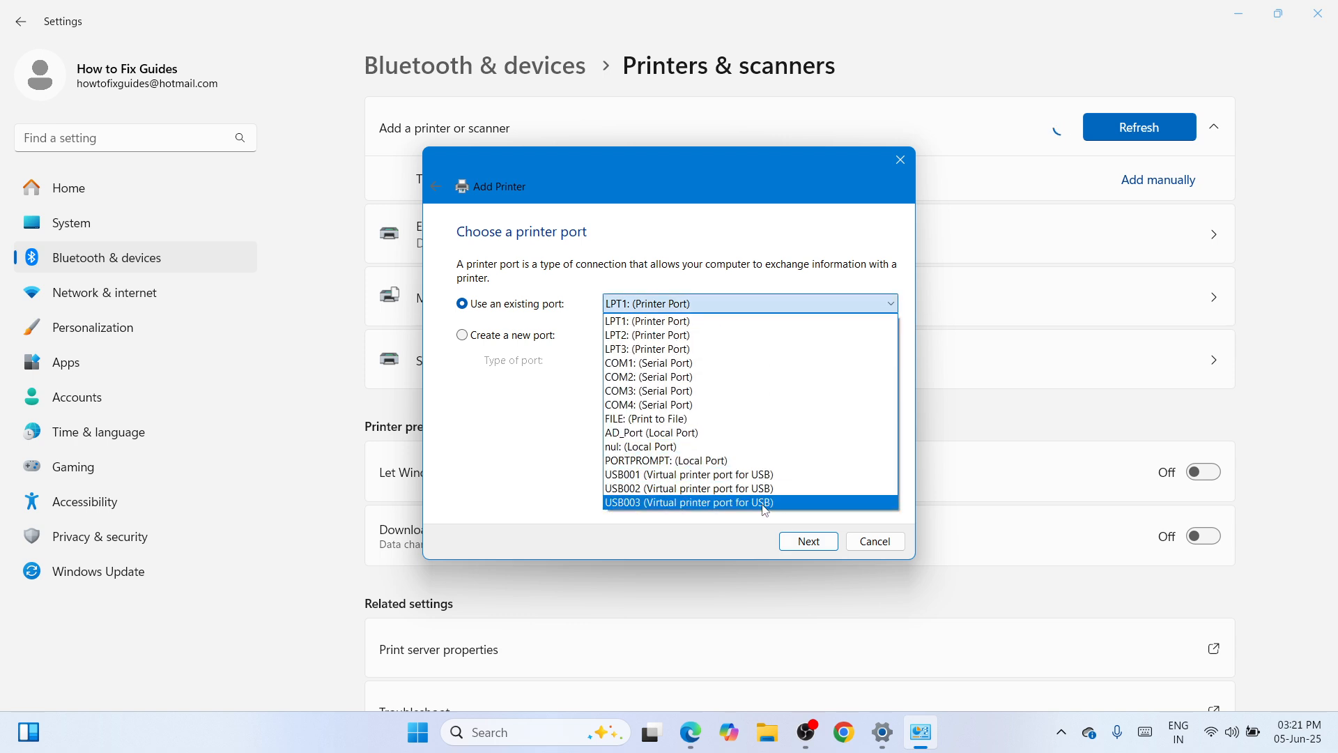
{"action": "left_click", "coordinate": [749, 480]}
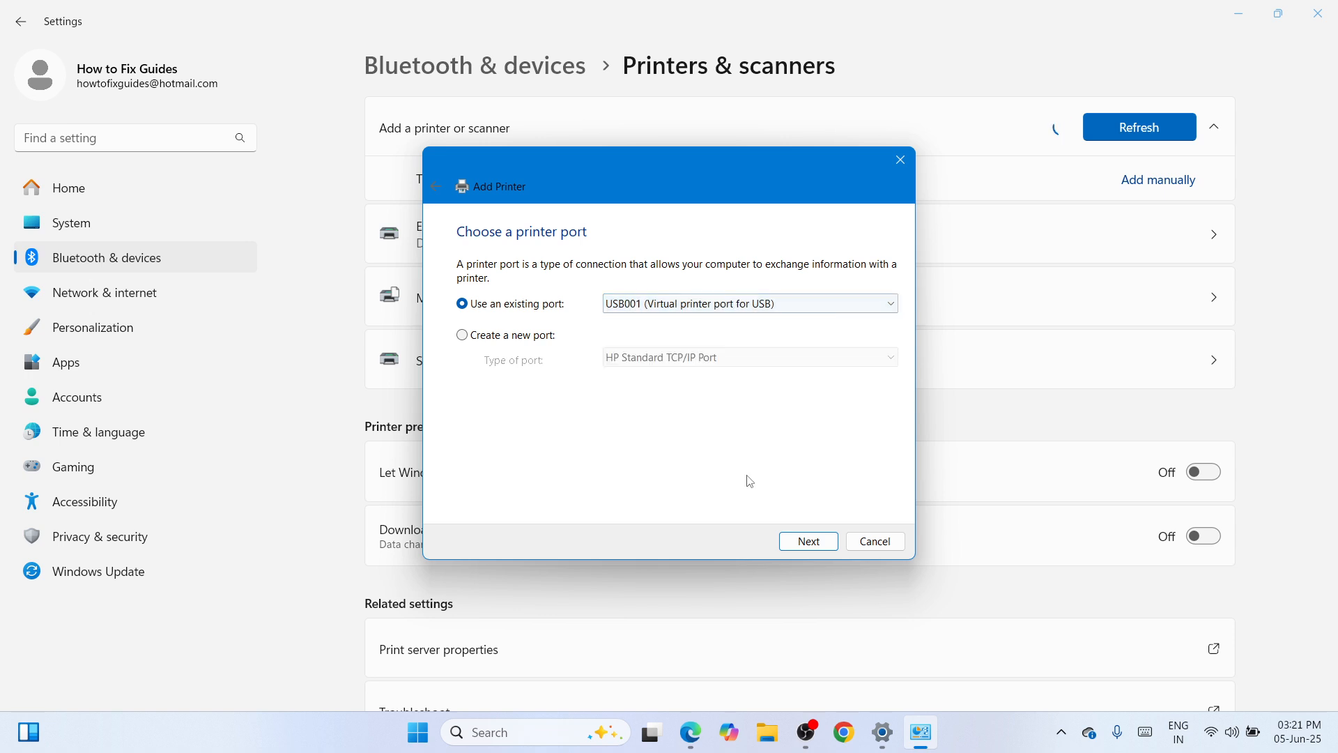
{"action": "left_click", "coordinate": [798, 543]}
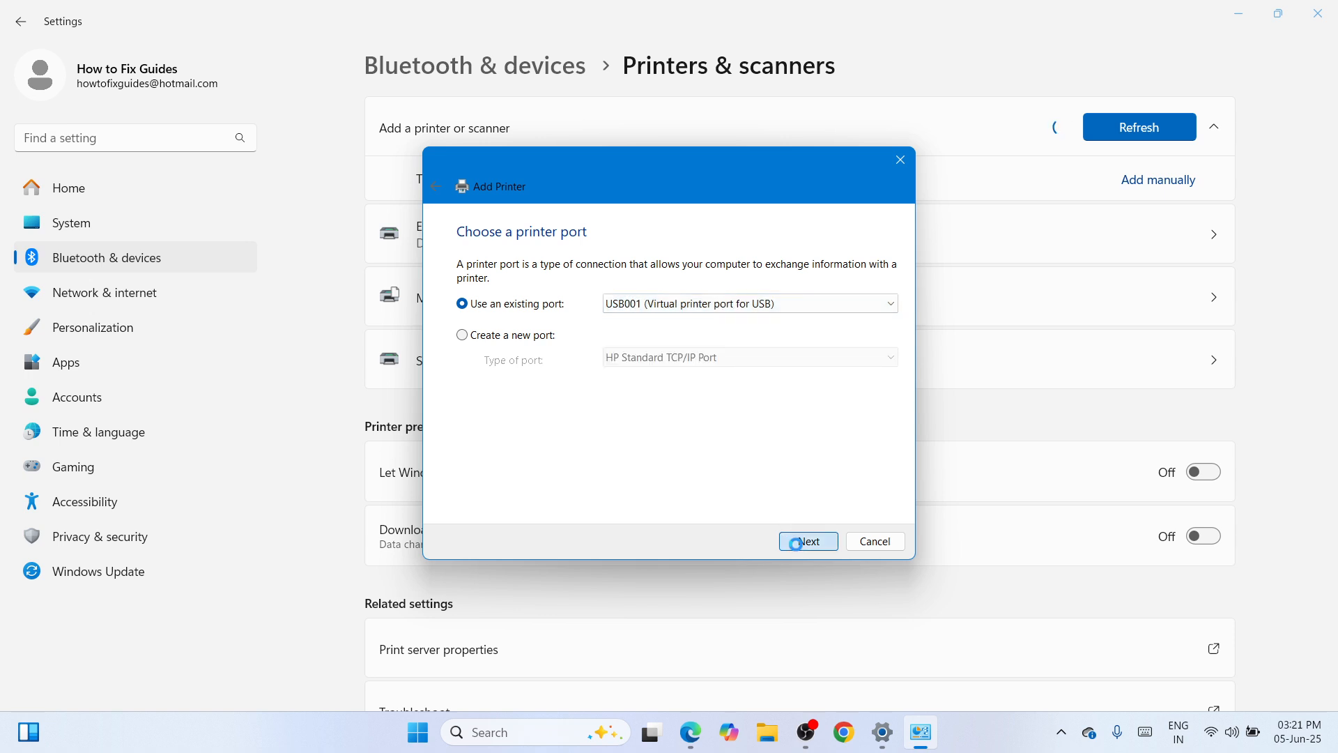
- Load the printer driver from disk using E_WF1LVE.INF in the WINX64 subfolder of the desktop folder L1300_x64_21201UsHomeExportAsiaML
{"action": "left_click", "coordinate": [845, 494]}
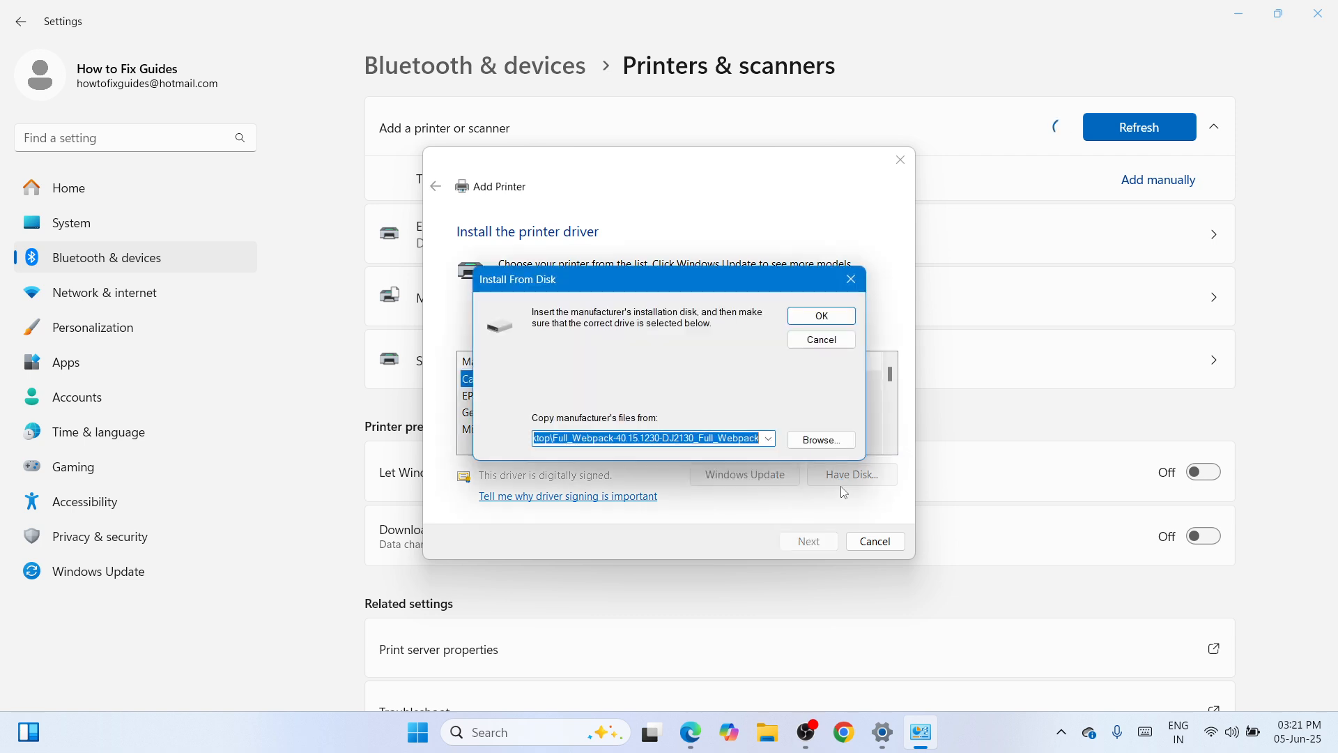
{"action": "left_click", "coordinate": [823, 441]}
{"action": "left_click", "coordinate": [823, 448]}
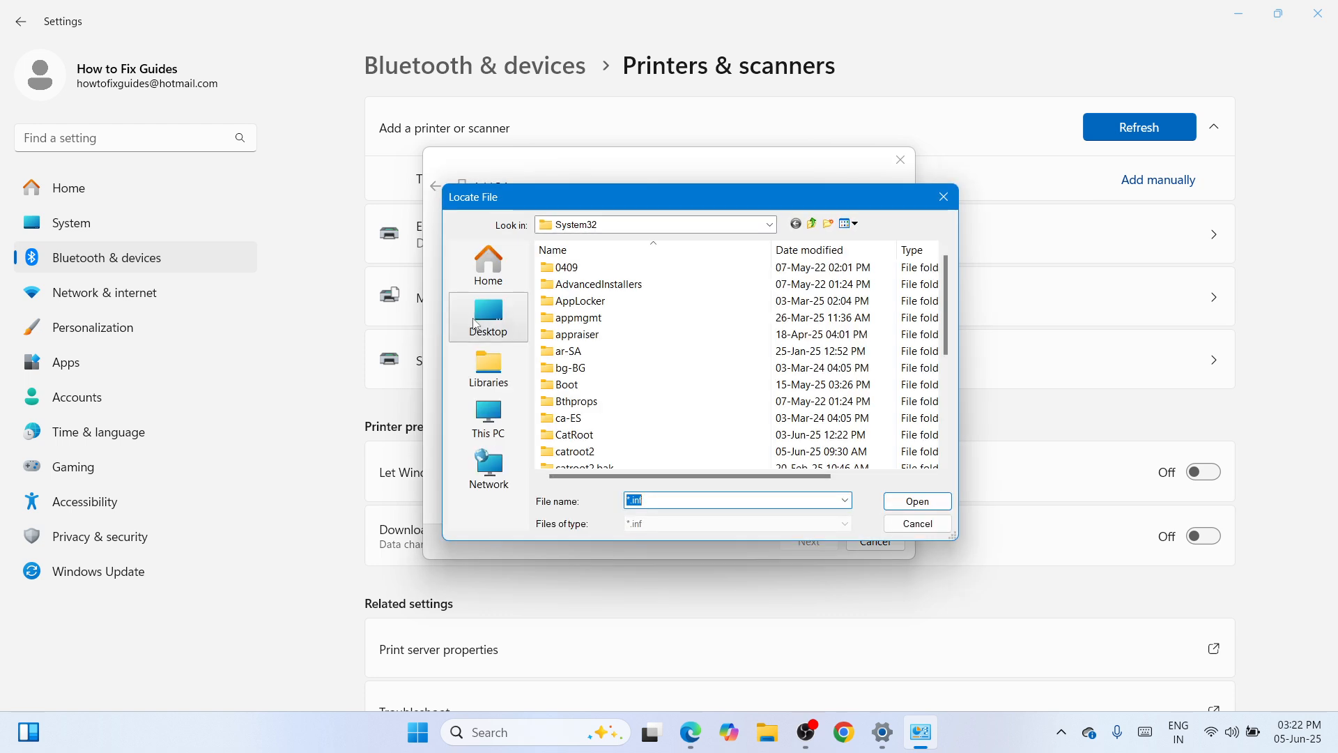
{"action": "left_click", "coordinate": [476, 324]}
{"action": "left_click_drag", "start_coordinate": [946, 331], "coordinate": [945, 429]}
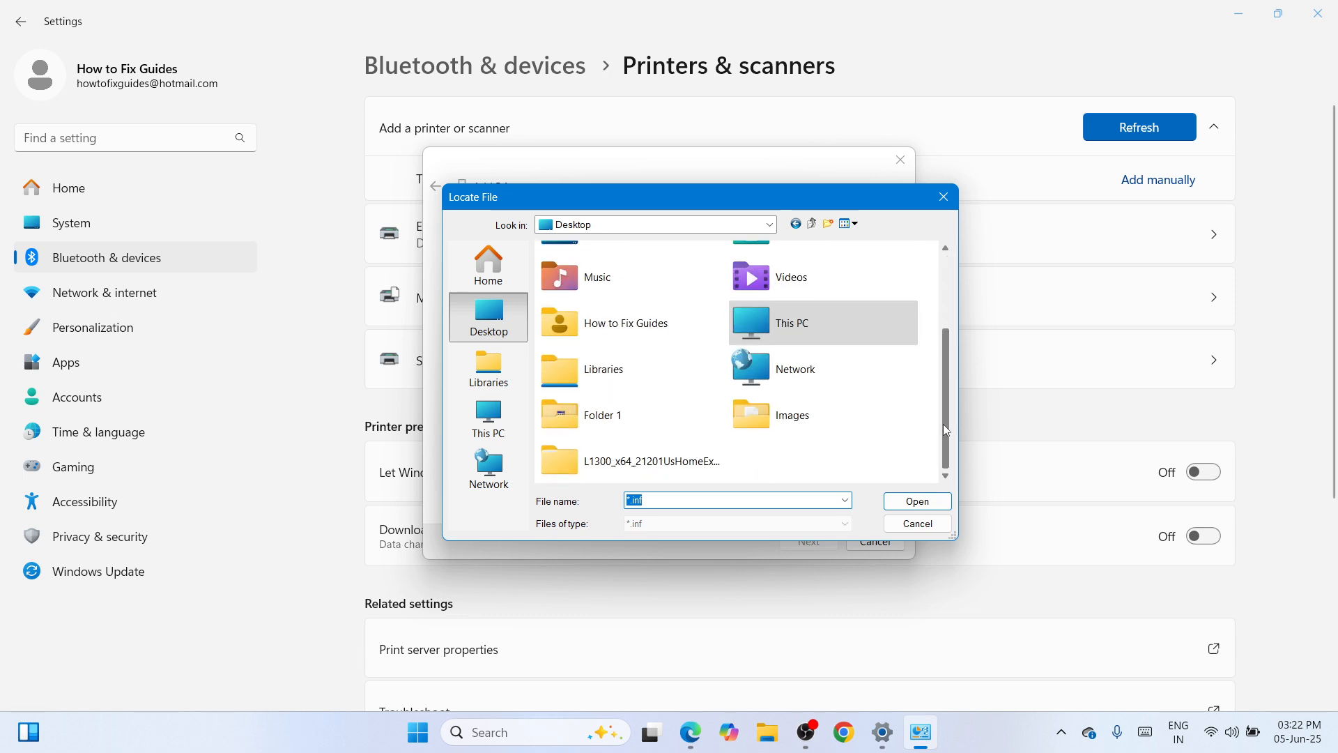
{"action": "double_click", "coordinate": [663, 463]}
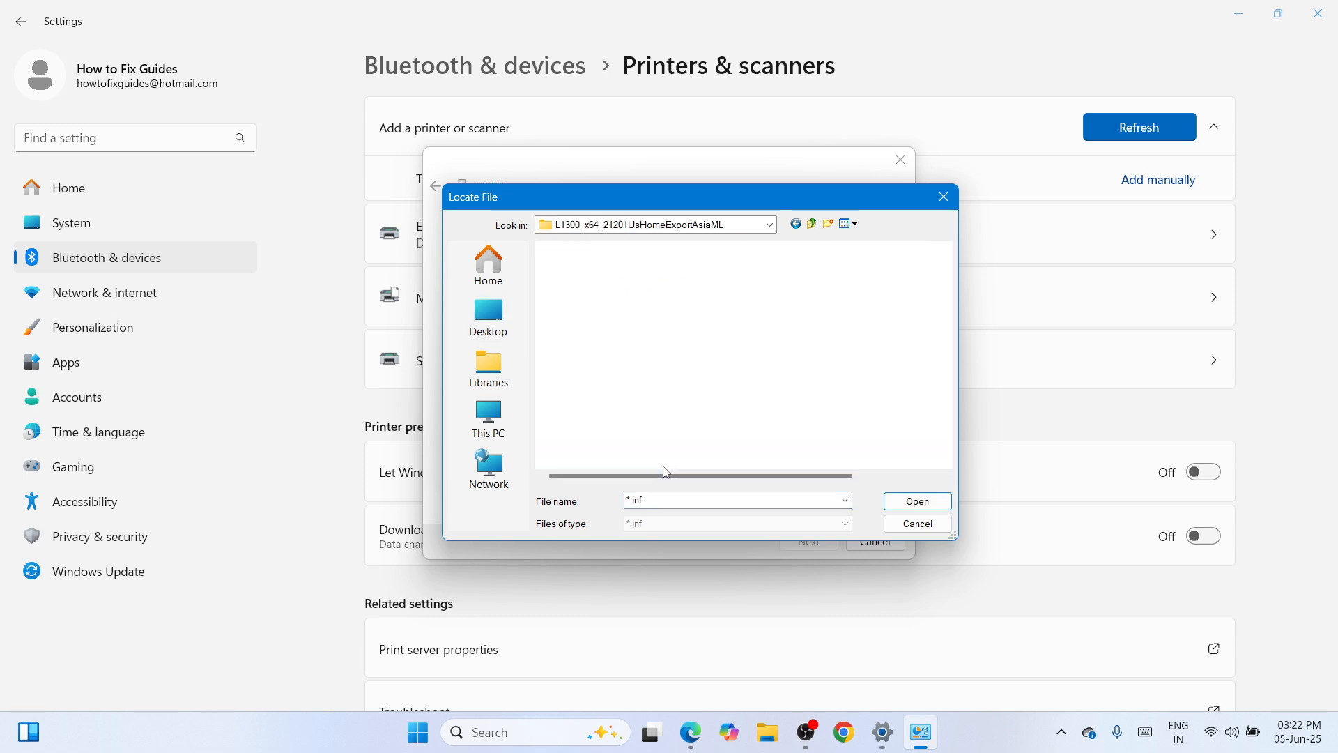
{"action": "double_click", "coordinate": [765, 269]}
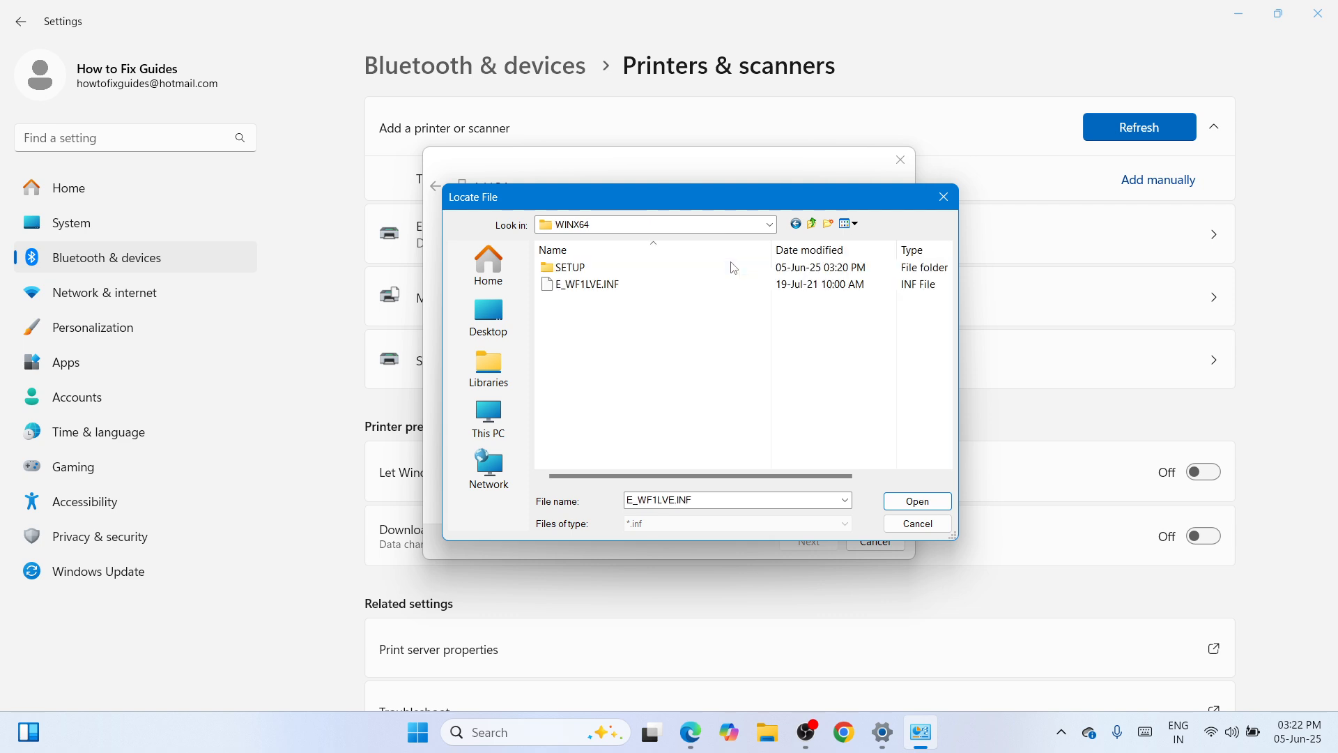
{"action": "left_click", "coordinate": [736, 286]}
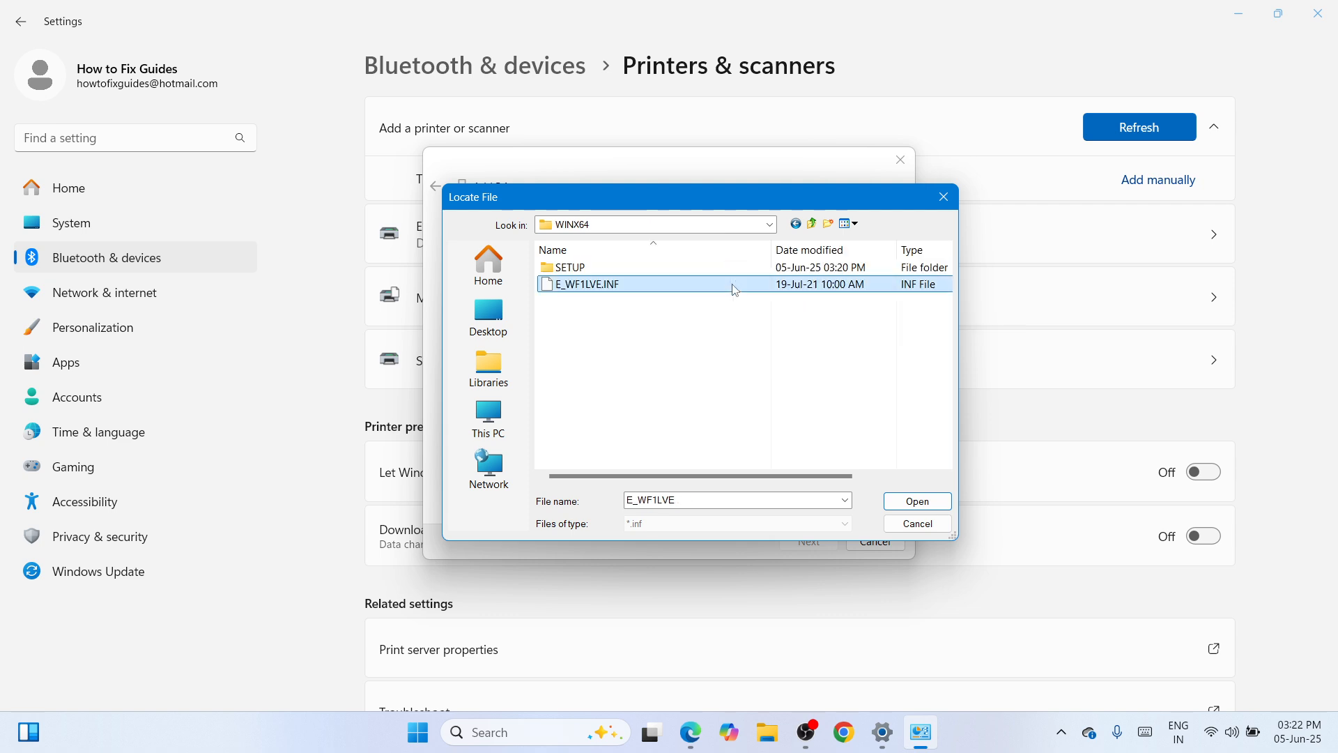
{"action": "left_click", "coordinate": [918, 502]}
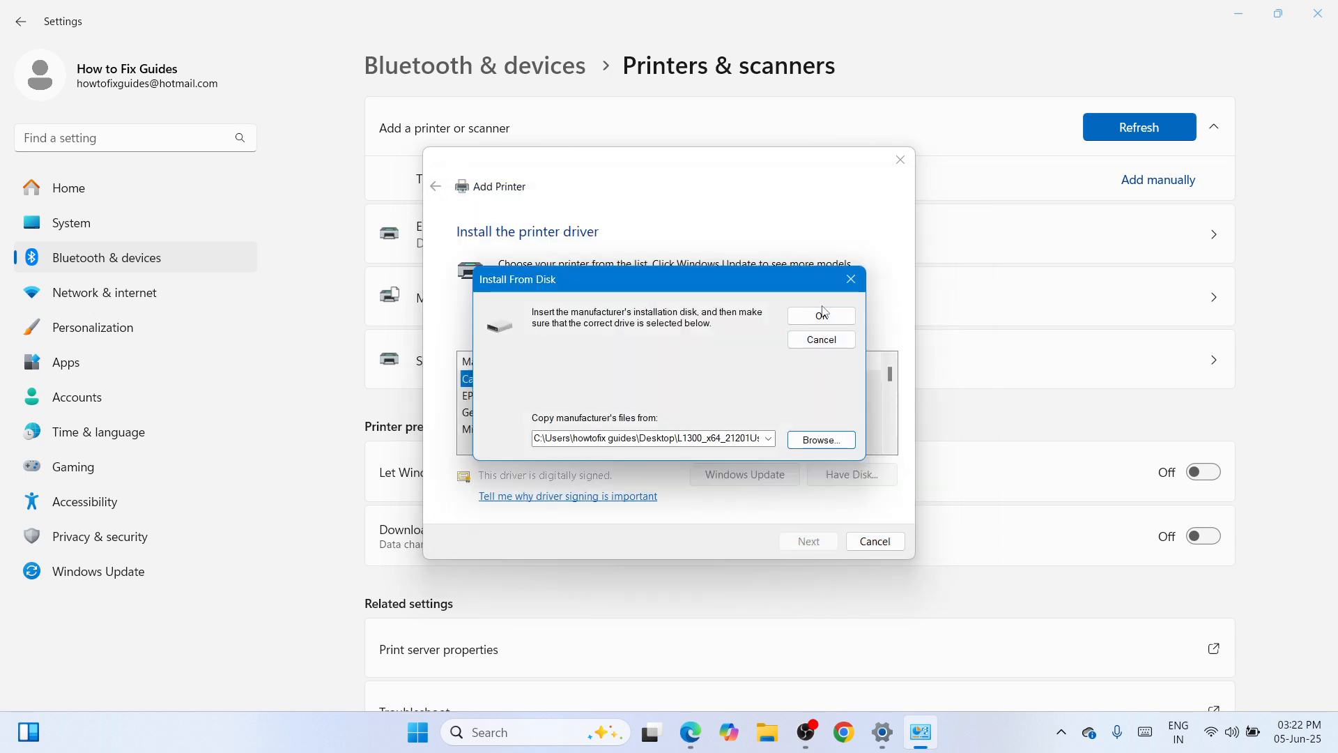
{"action": "left_click", "coordinate": [823, 315]}
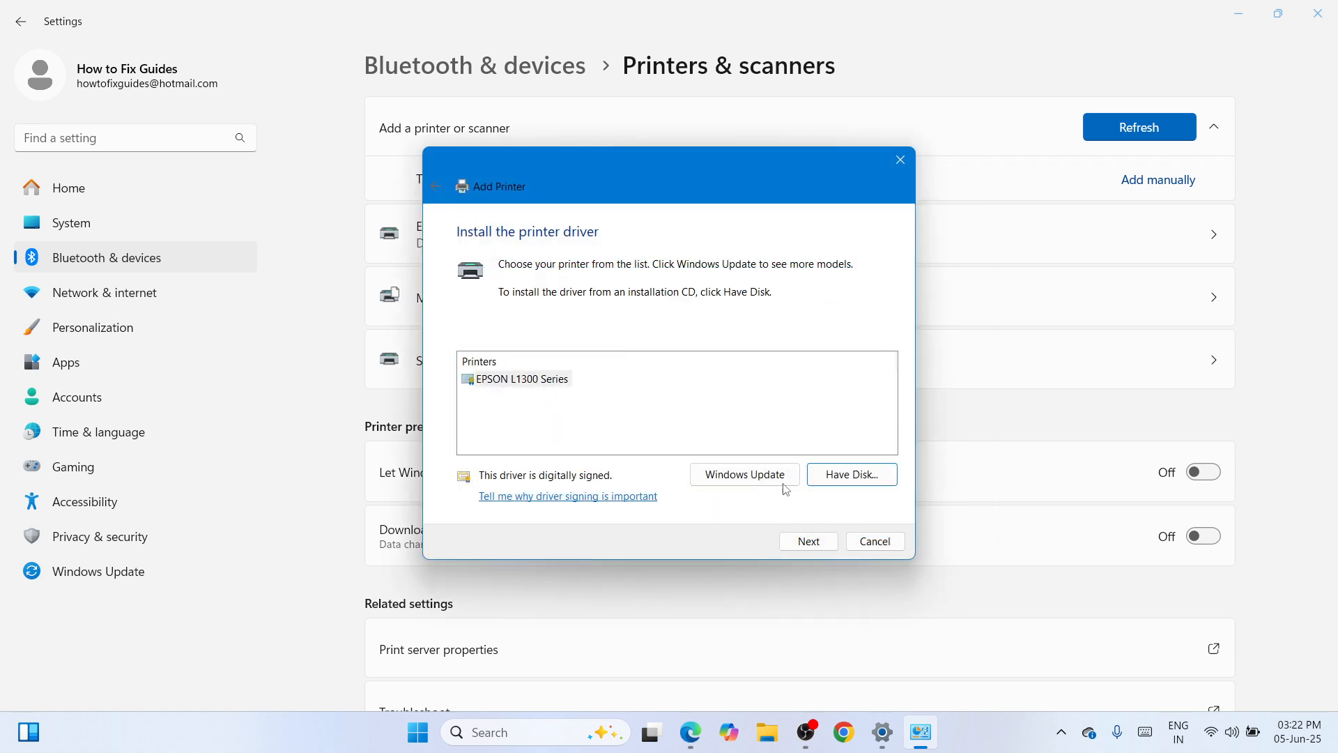
- Install the EPSON L1300 Series driver with the printer name EPSON L1300 and share the printer on the network as EPSON L1300
{"action": "left_click", "coordinate": [807, 543]}
{"action": "left_click", "coordinate": [668, 267]}
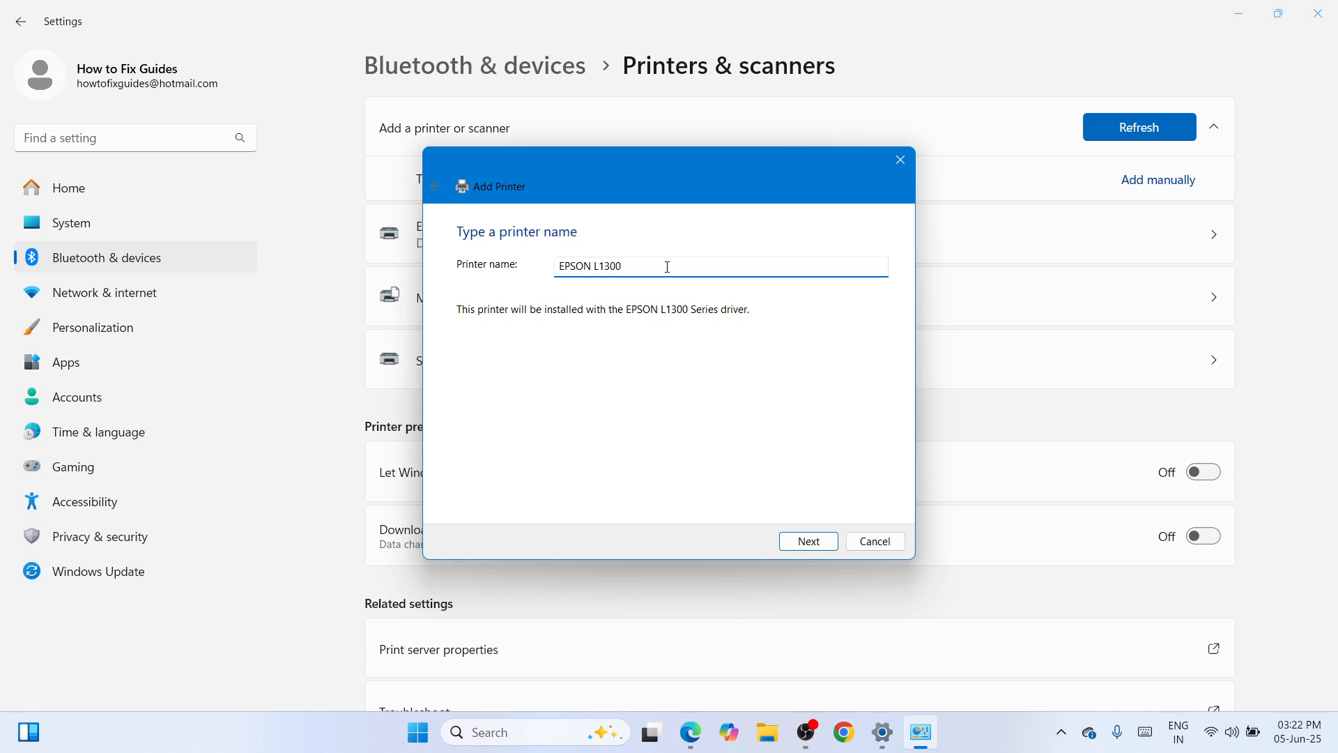
{"action": "left_click_drag", "start_coordinate": [561, 266], "coordinate": [635, 271]}
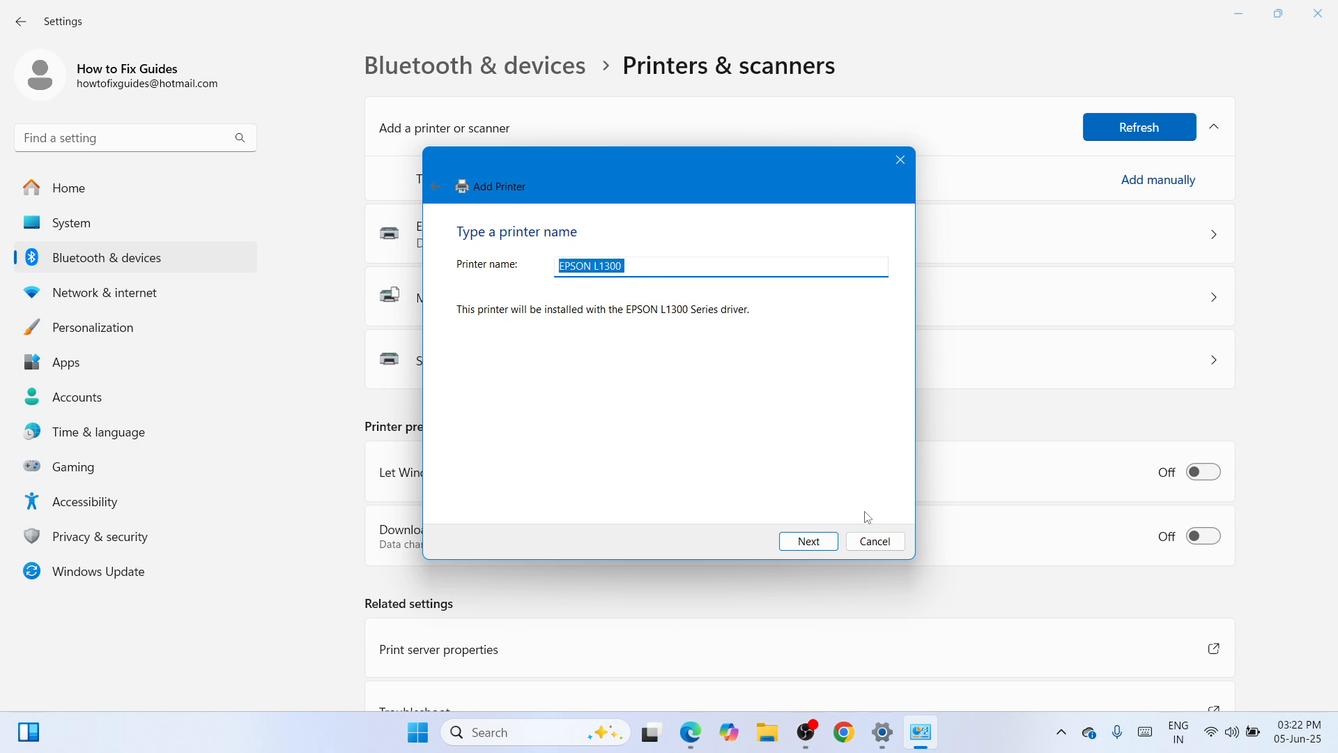
{"action": "left_click", "coordinate": [814, 540]}
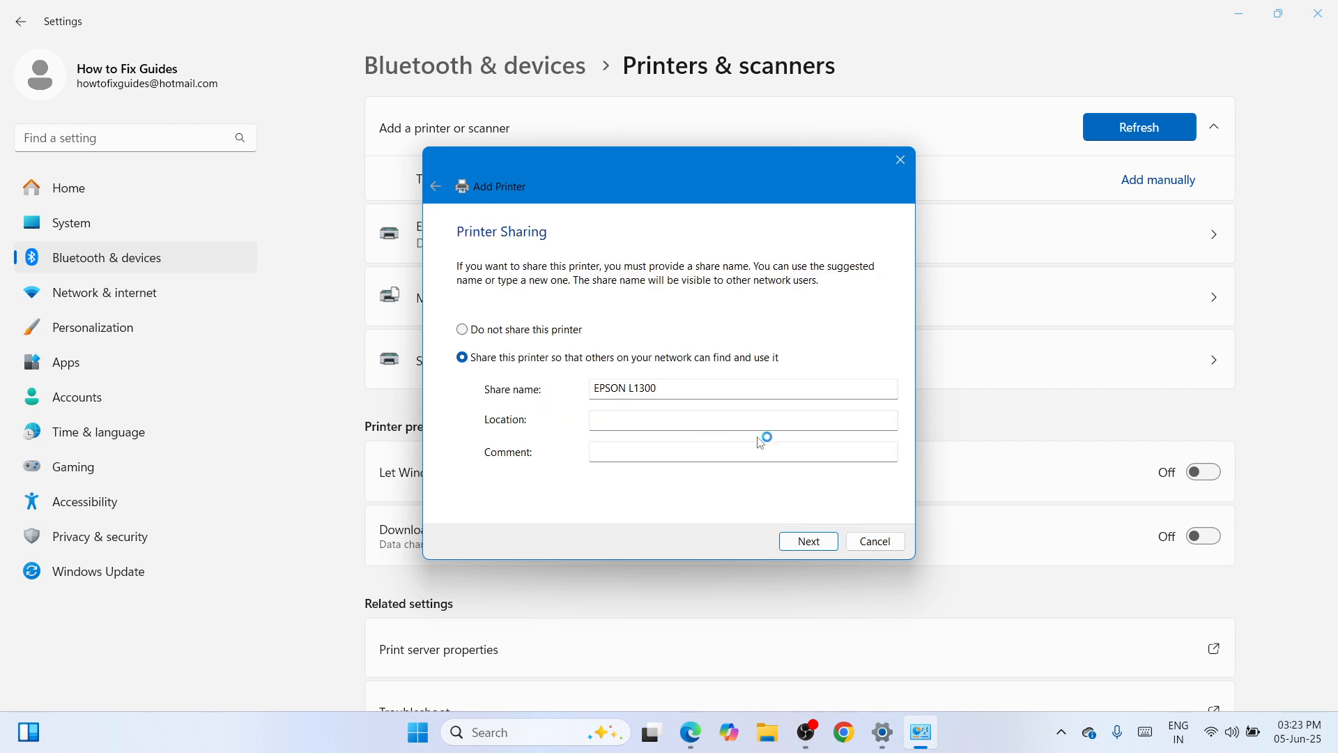
{"action": "left_click", "coordinate": [808, 542]}
{"action": "left_click", "coordinate": [808, 541]}
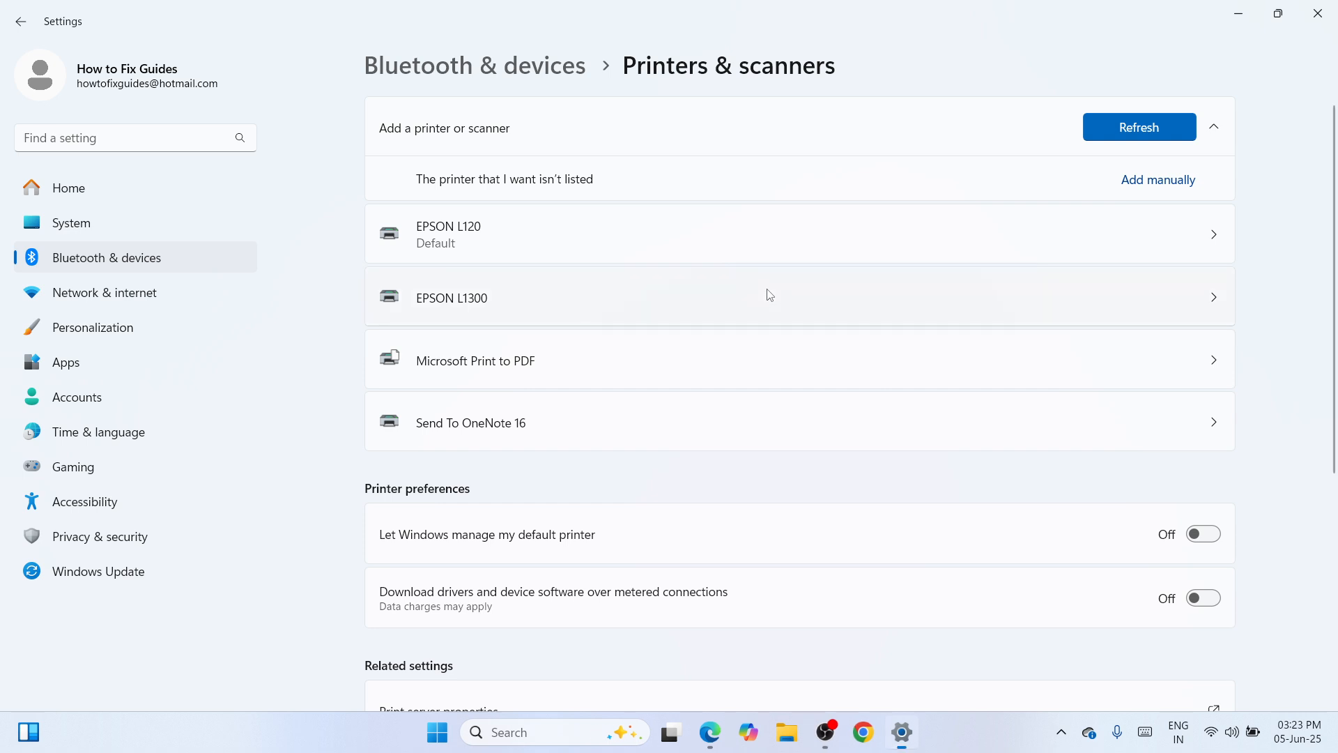
- View the settings page of the EPSON L1300 printer and minimize Settings to return to the desktop
{"action": "left_click", "coordinate": [768, 295]}
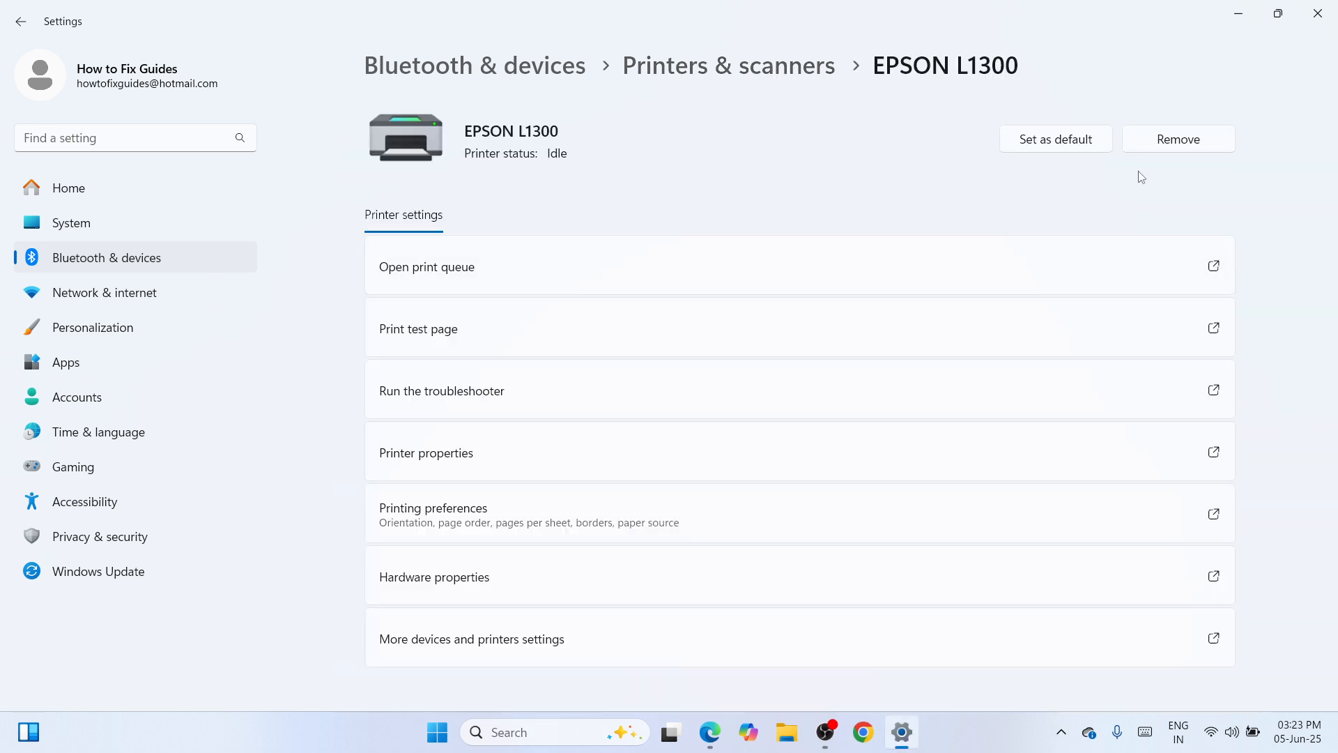
{"action": "left_click", "coordinate": [1239, 14]}
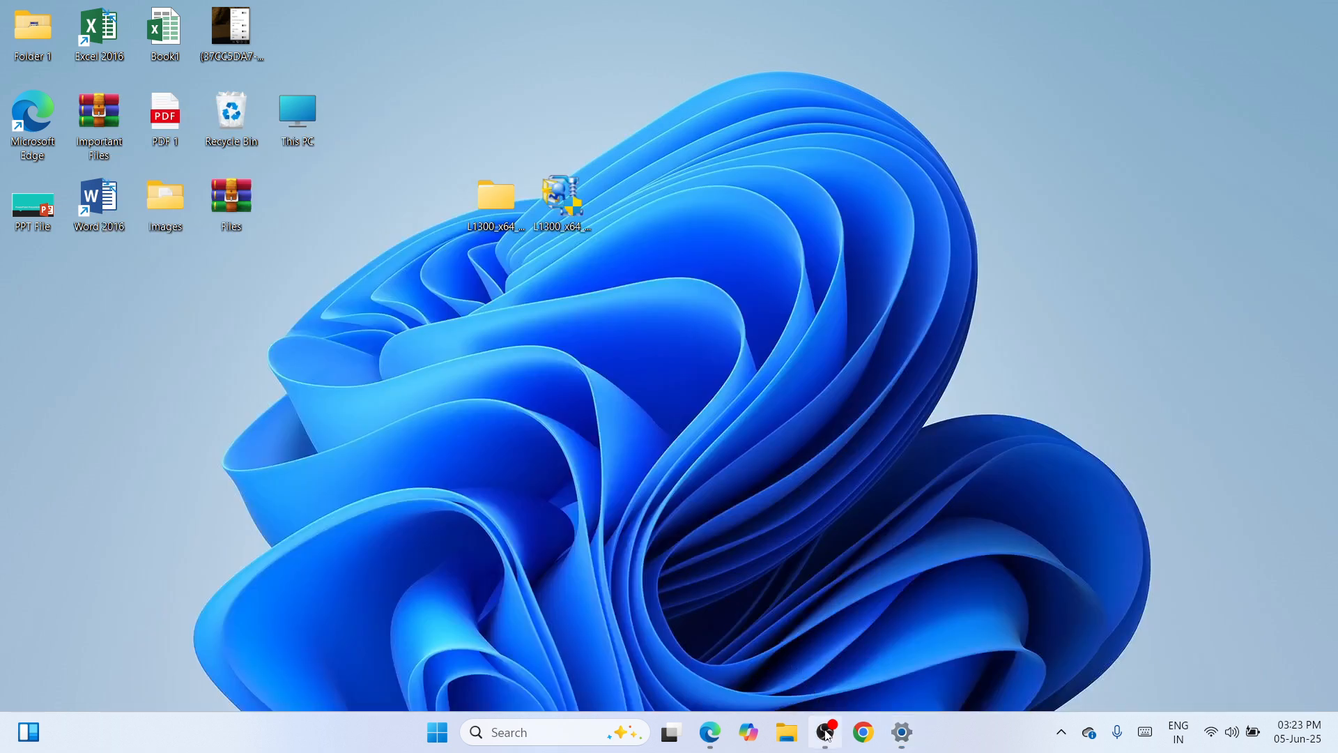